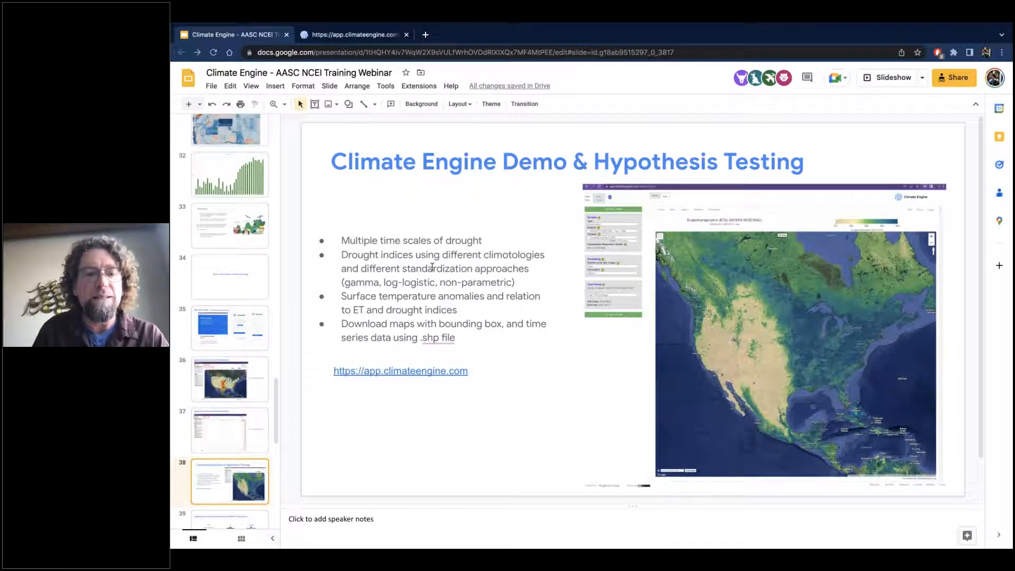
Switch to the Climate Engine app and review the available variable types, keeping Climate & Hydrology.
{"action": "left_click", "coordinate": [360, 38]}
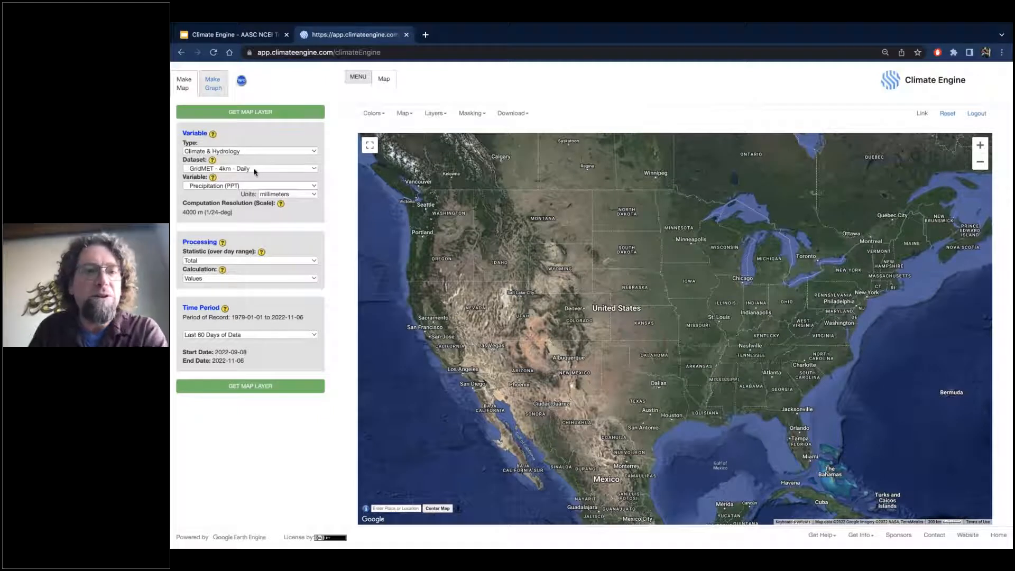
{"action": "left_click", "coordinate": [248, 152]}
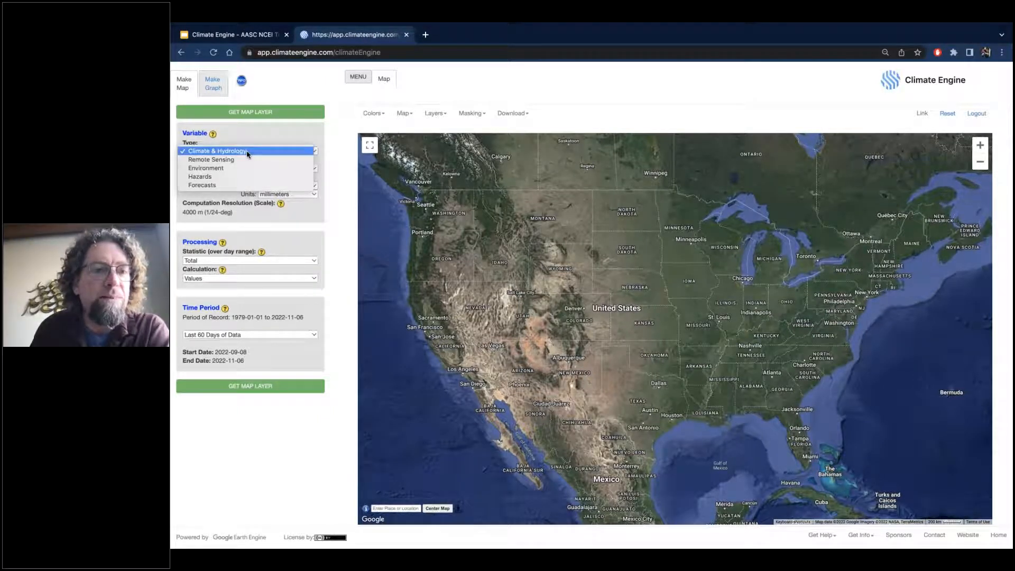
{"action": "left_click", "coordinate": [246, 152]}
{"action": "left_click", "coordinate": [243, 153]}
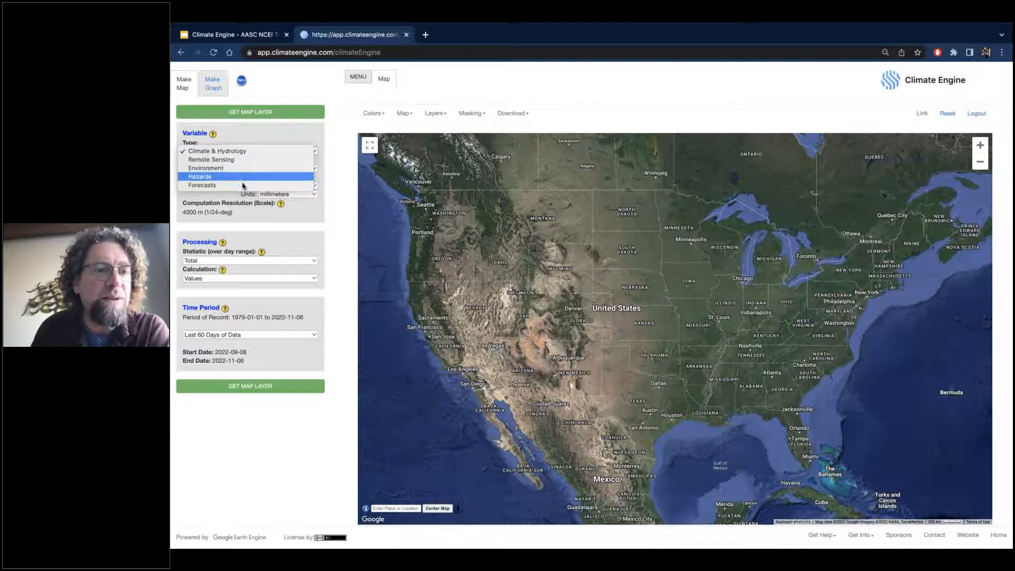
{"action": "left_click", "coordinate": [256, 151]}
Map the Short Term Drought Blend from the GridMET Drought - 4km - Pentad dataset for 2022-11-01.
{"action": "left_click", "coordinate": [248, 170]}
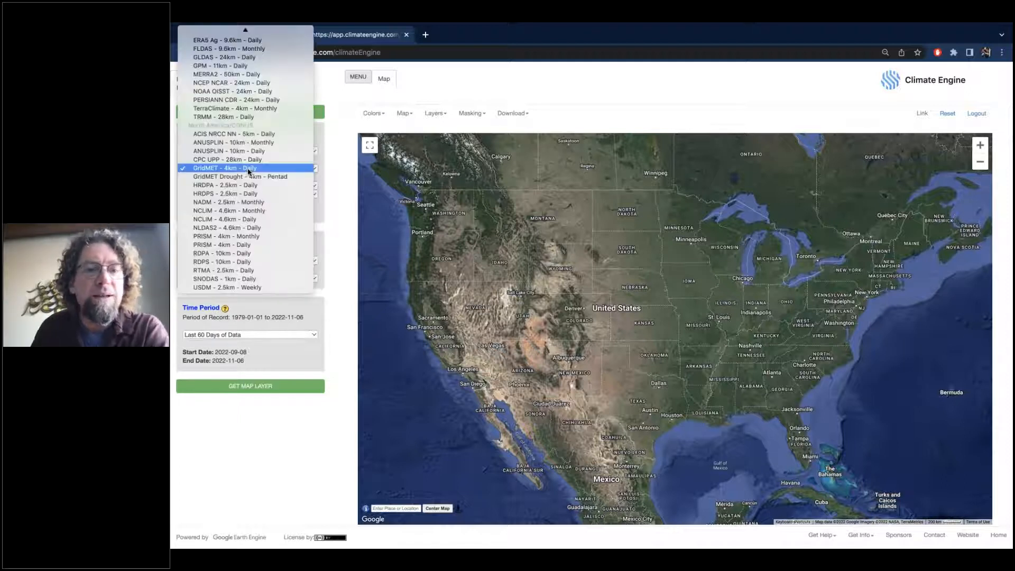
{"action": "mouse_move", "coordinate": [245, 32]}
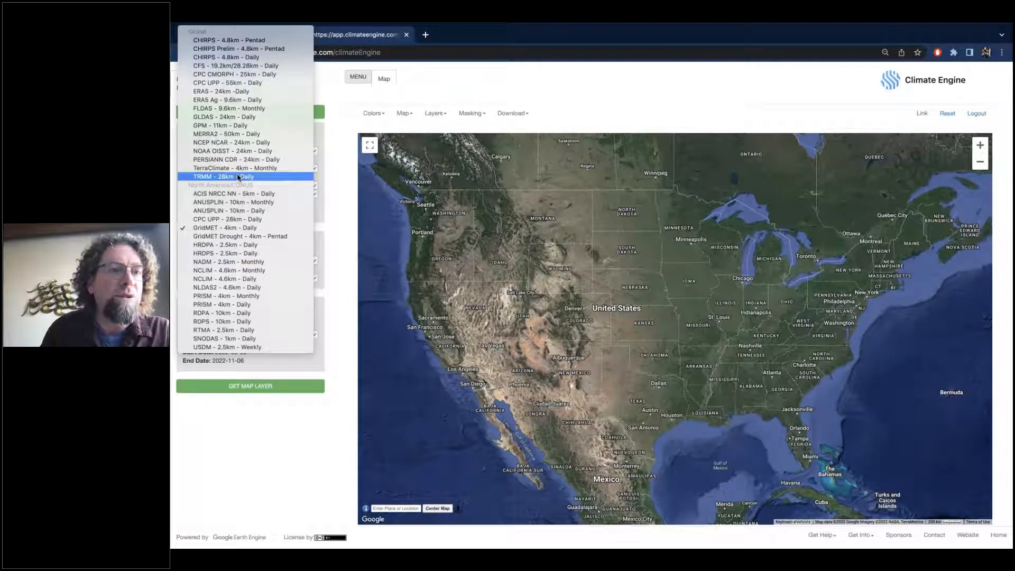
{"action": "left_click", "coordinate": [237, 237]}
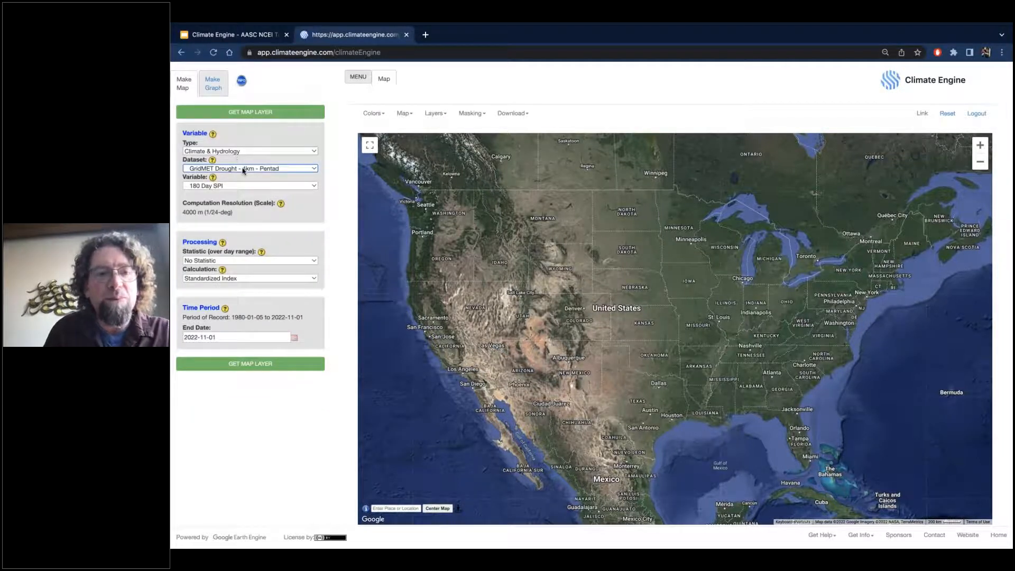
{"action": "left_click", "coordinate": [241, 187]}
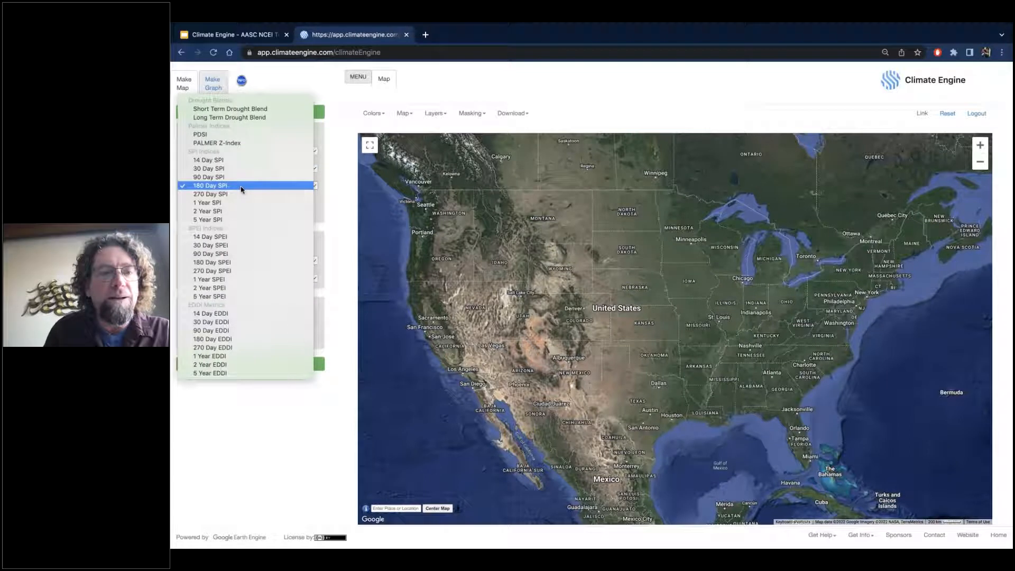
{"action": "left_click", "coordinate": [246, 108]}
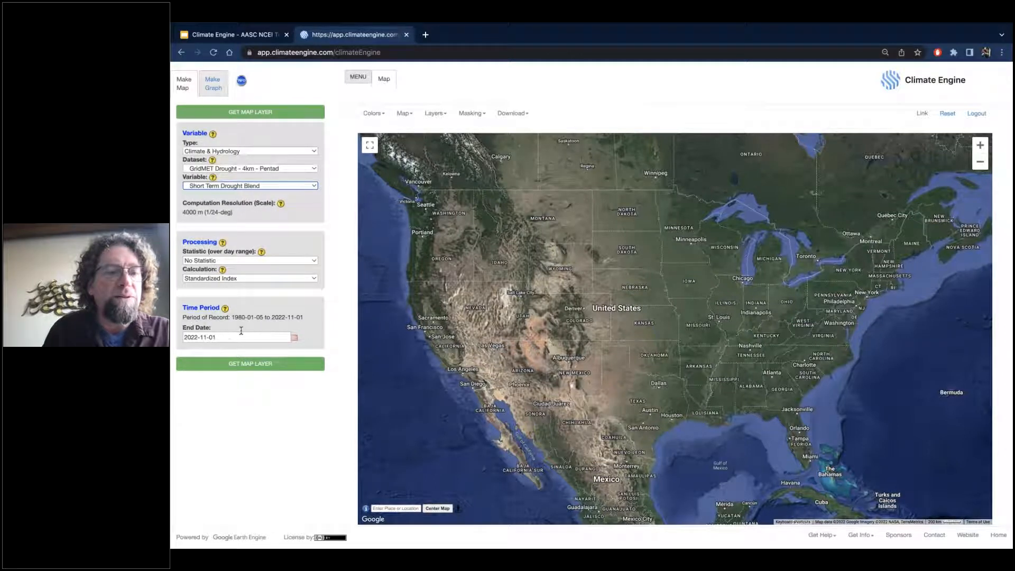
{"action": "left_click", "coordinate": [254, 367]}
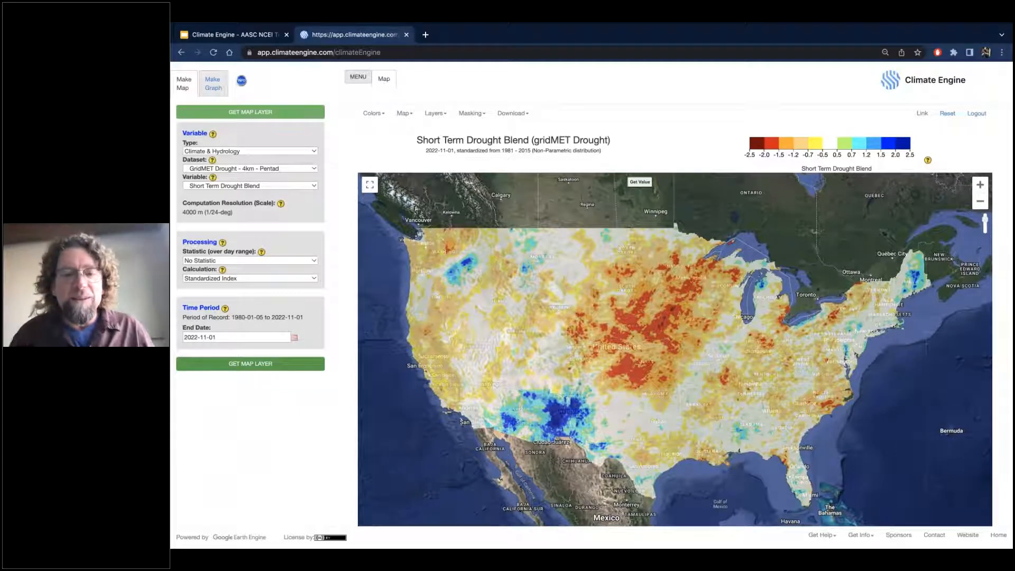
Read how the Short & Long Term Drought Blends are constructed in the metrics documentation, and close it.
{"action": "left_click", "coordinate": [822, 537]}
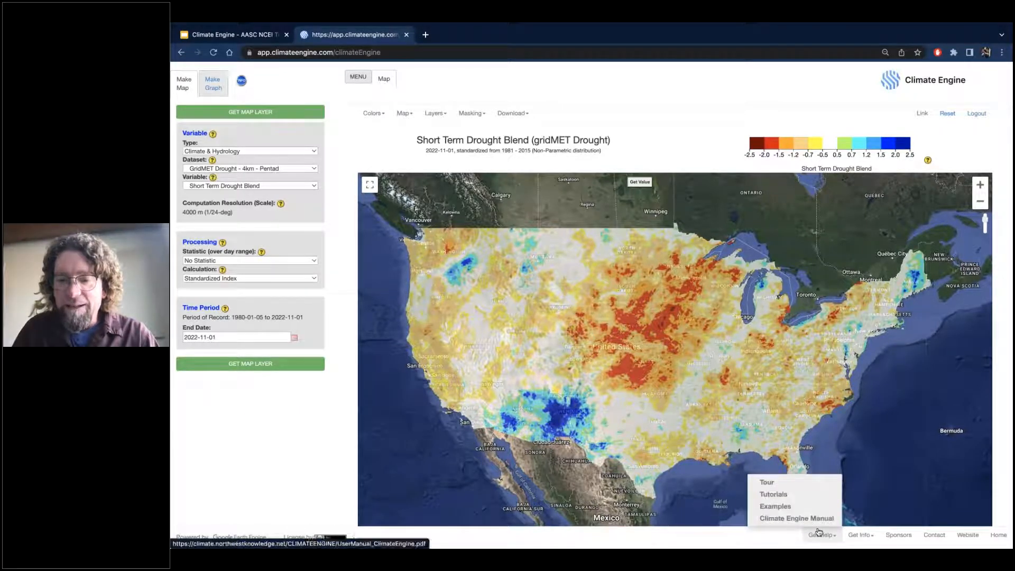
{"action": "left_click", "coordinate": [861, 536]}
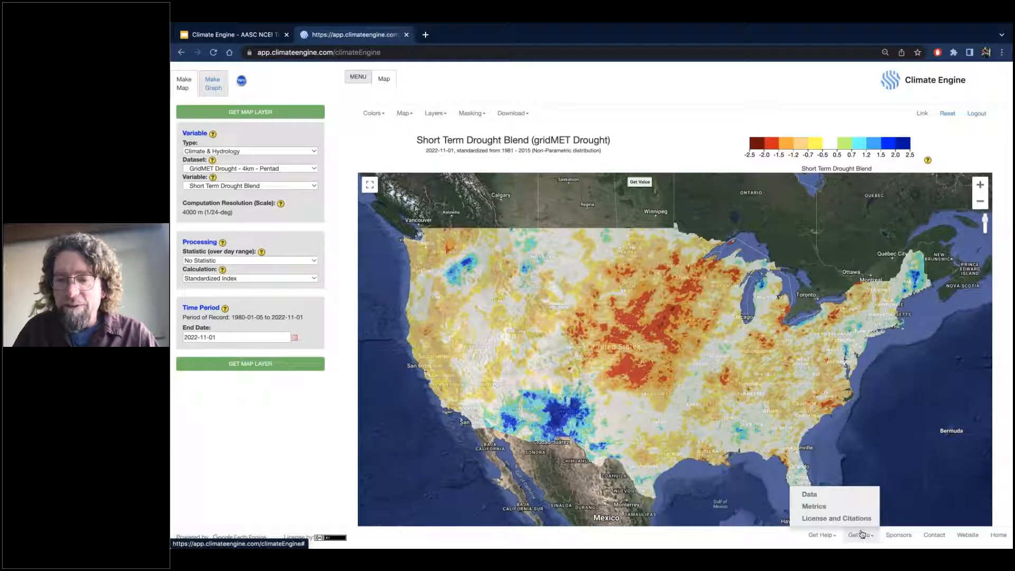
{"action": "left_click", "coordinate": [827, 505]}
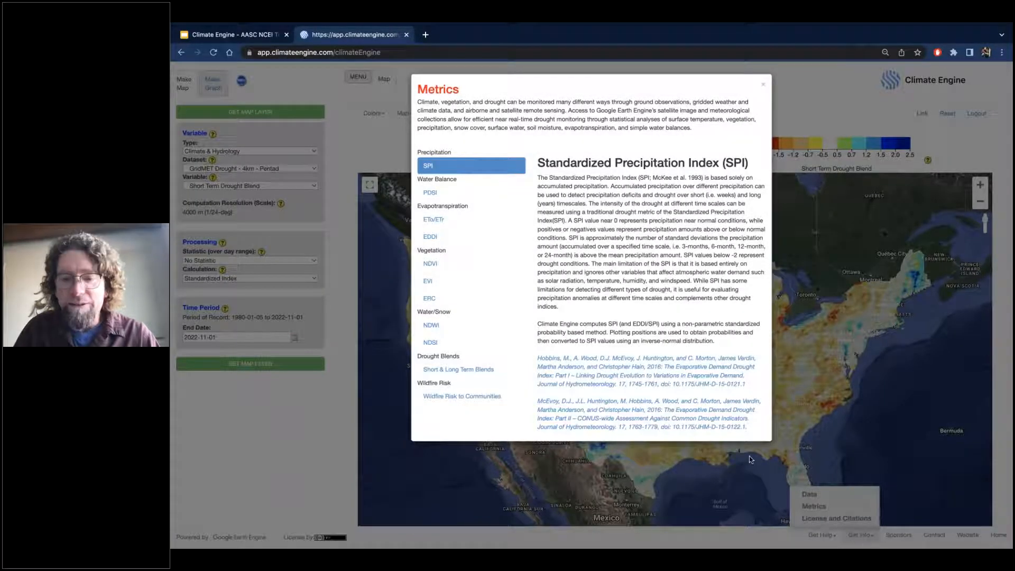
{"action": "left_click", "coordinate": [481, 376]}
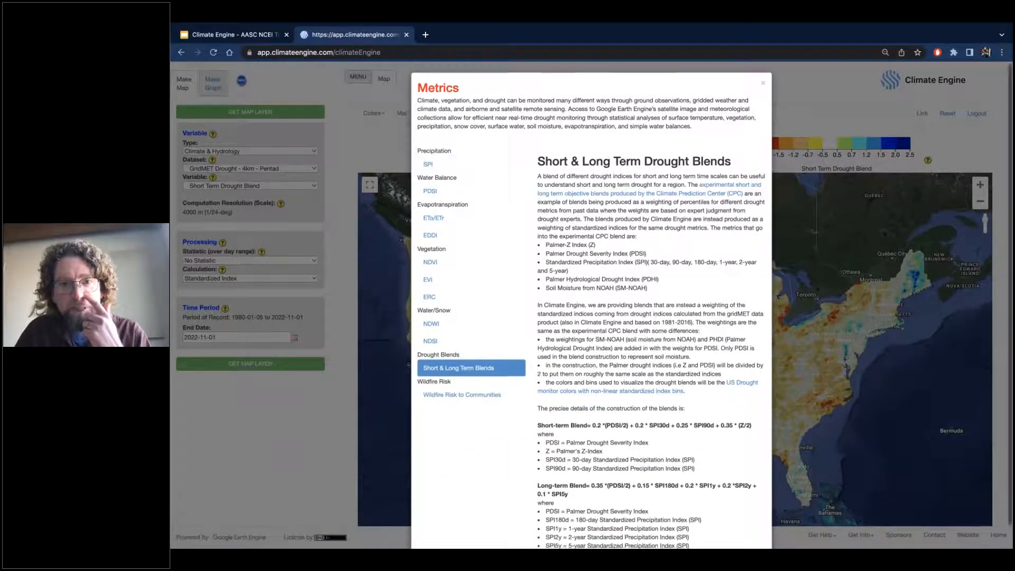
{"action": "scroll", "coordinate": [592, 305], "scroll_direction": "down", "scroll_amount": 1}
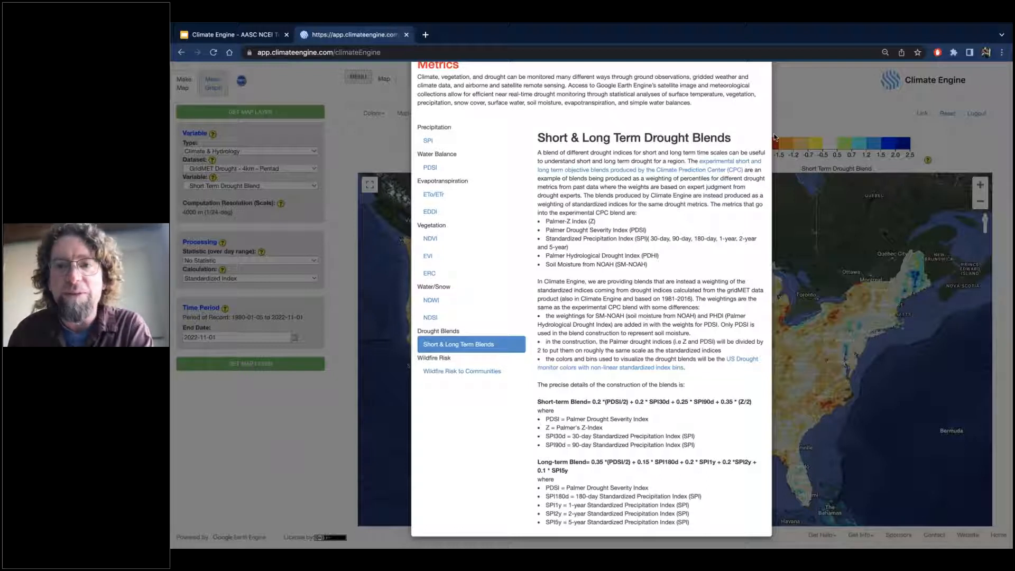
{"action": "scroll", "coordinate": [764, 147], "scroll_direction": "up", "scroll_amount": 1}
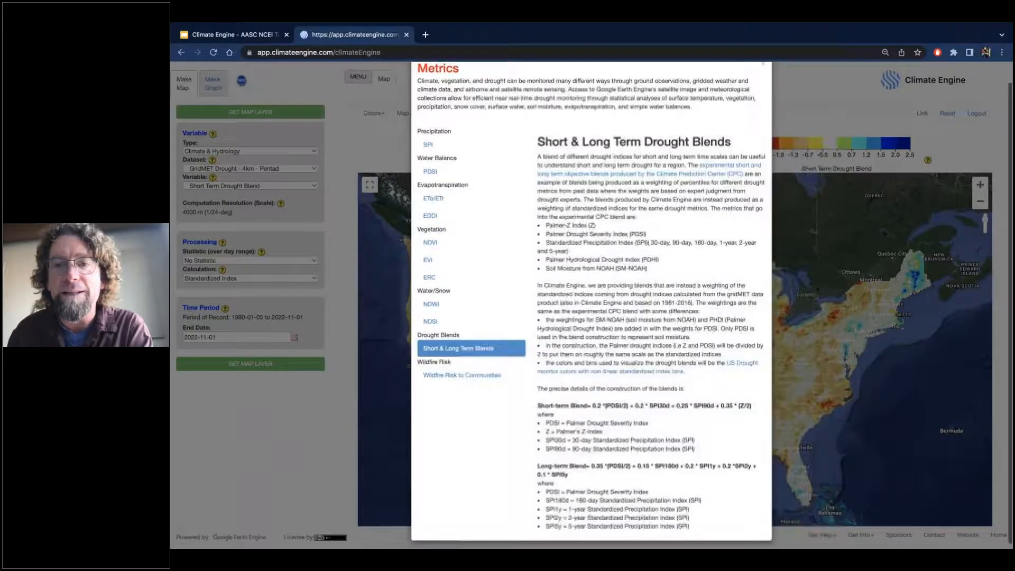
{"action": "scroll", "coordinate": [763, 119], "scroll_direction": "up", "scroll_amount": 1}
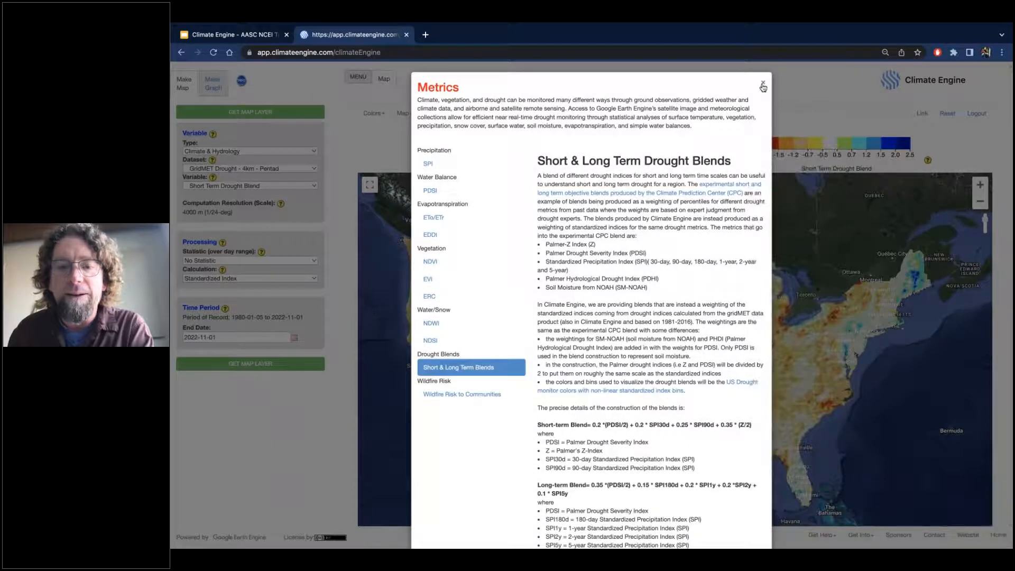
{"action": "left_click", "coordinate": [763, 86]}
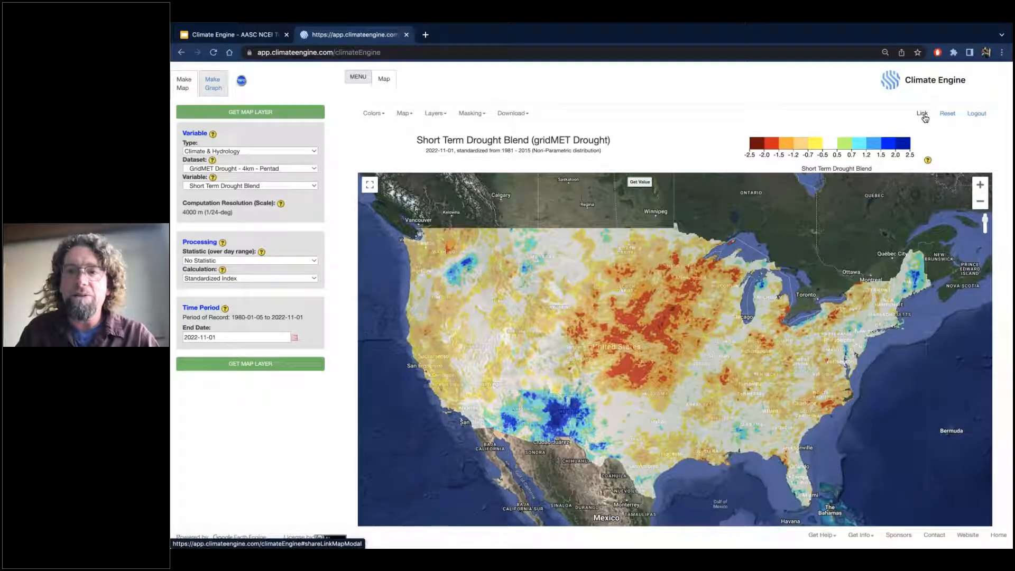
Generate the long share link for the current map result and look through its full address.
{"action": "left_click", "coordinate": [923, 114]}
{"action": "left_click", "coordinate": [543, 146]}
{"action": "left_click", "coordinate": [469, 129]}
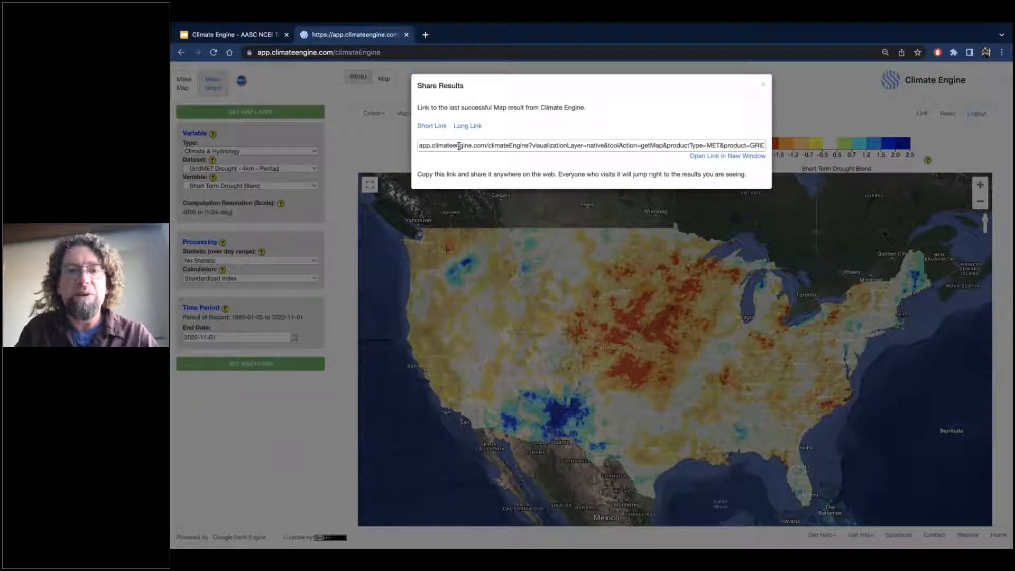
{"action": "left_click_drag", "start_coordinate": [459, 146], "coordinate": [770, 150]}
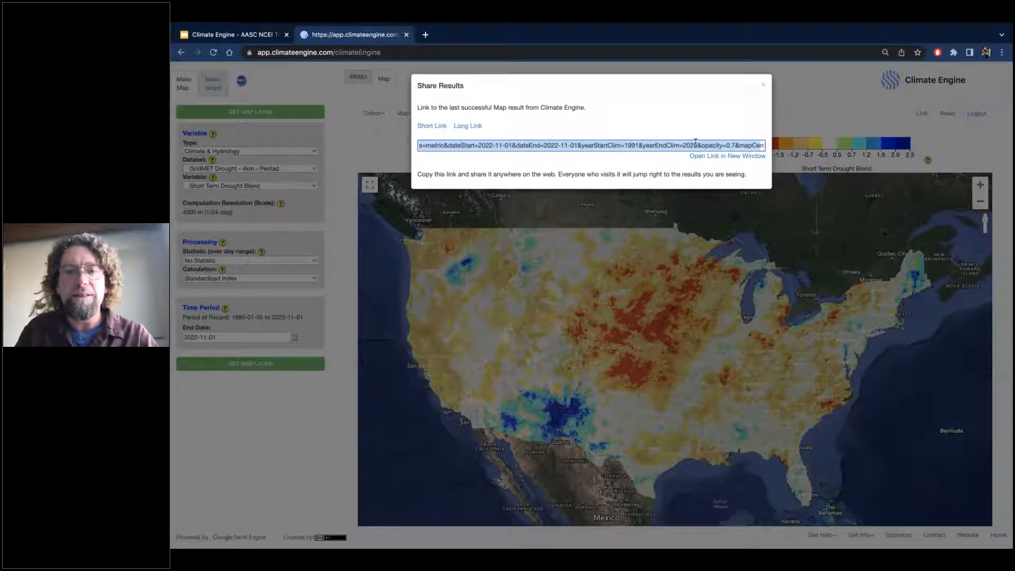
{"action": "left_click", "coordinate": [655, 129]}
Generate the short share link for the map result, copy it and open it in a new browser tab.
{"action": "left_click", "coordinate": [440, 127]}
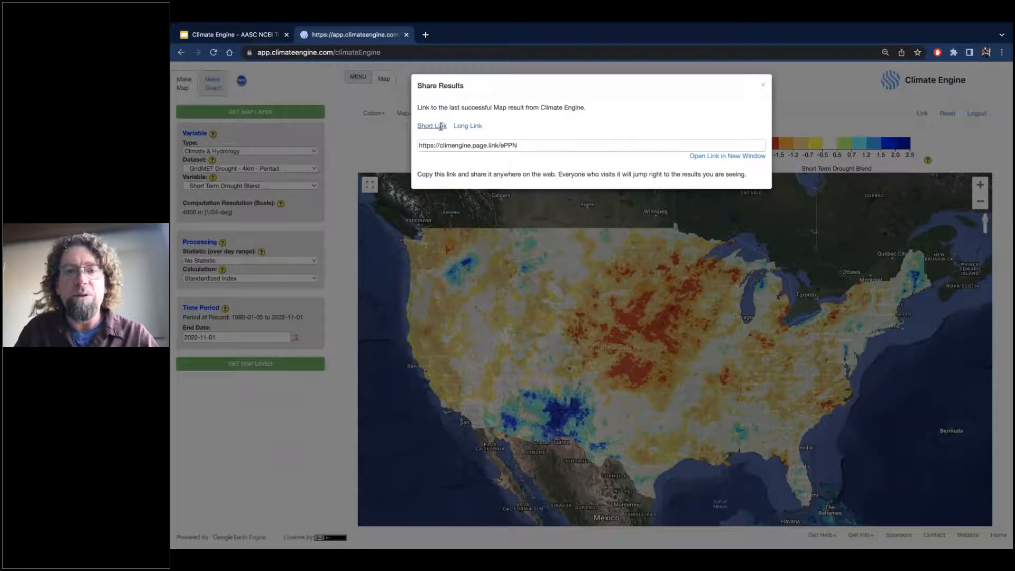
{"action": "left_click", "coordinate": [533, 144]}
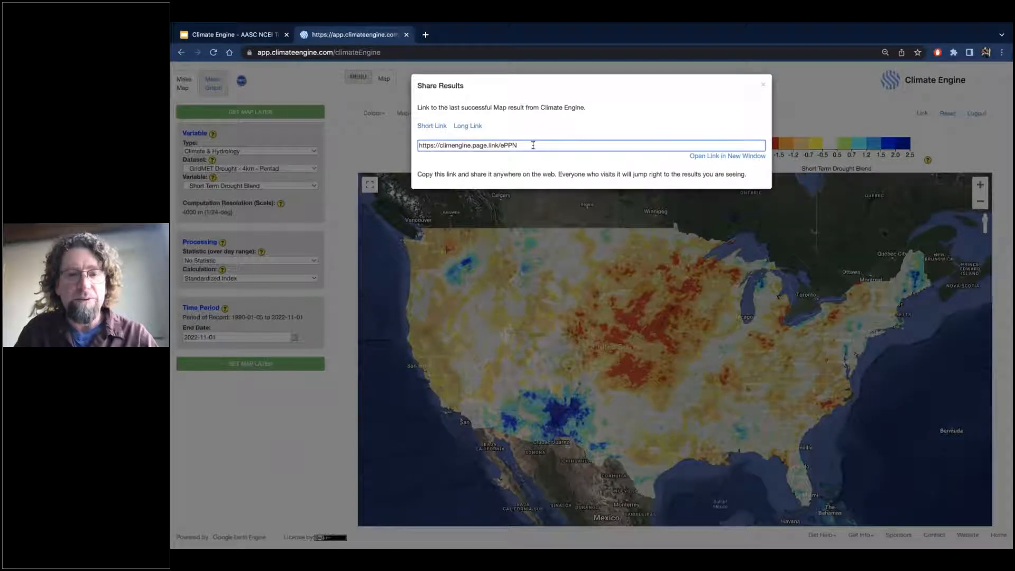
{"action": "key", "text": "super+a"}
{"action": "key", "text": "super+c"}
{"action": "left_click", "coordinate": [425, 34]}
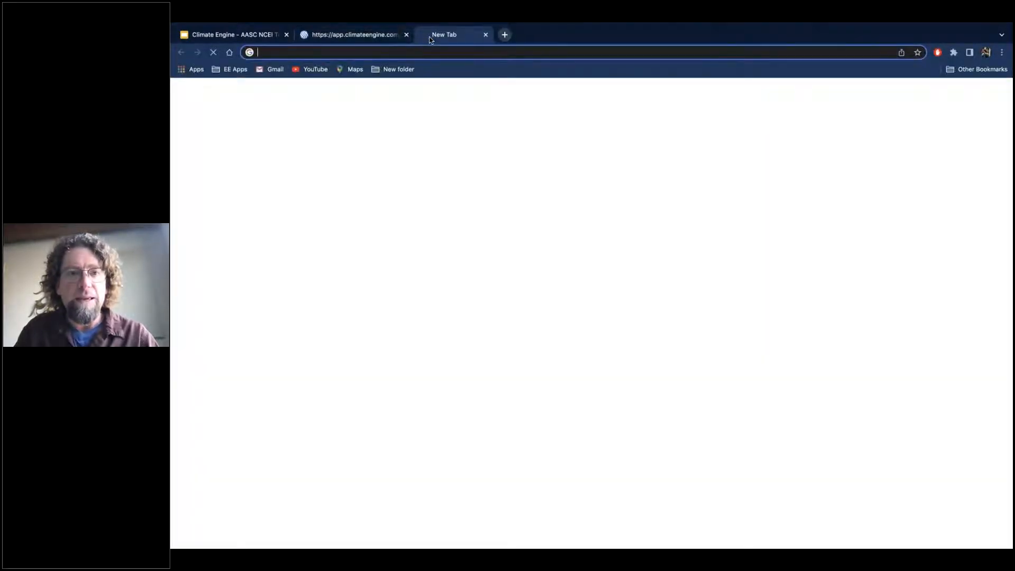
{"action": "key", "text": "super+v"}
{"action": "key", "text": "Return"}
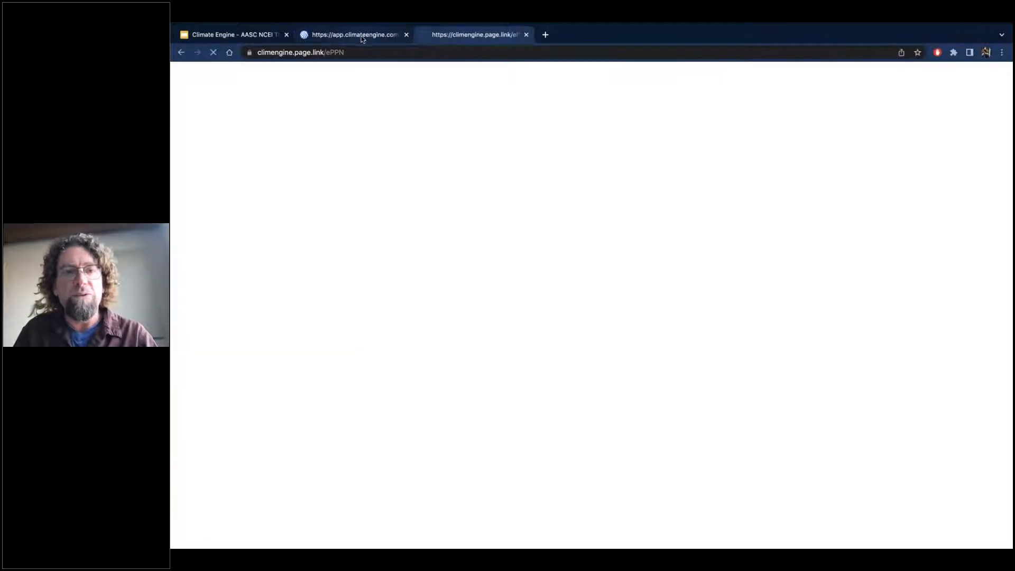
Return to the Climate Engine map, close the share results and request the Long Term Drought Blend layer.
{"action": "left_click", "coordinate": [363, 37]}
{"action": "left_click", "coordinate": [766, 83]}
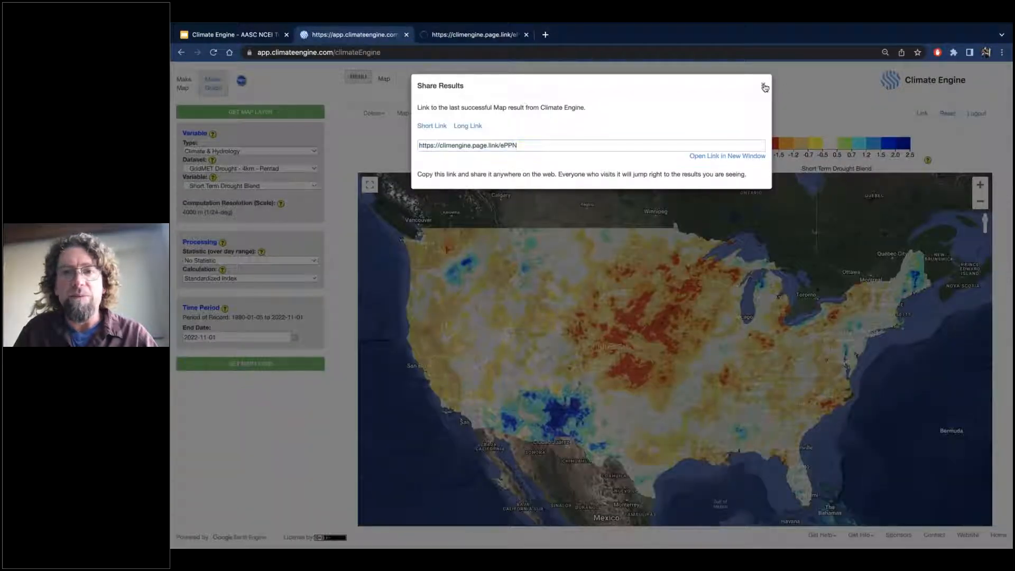
{"action": "left_click", "coordinate": [218, 186]}
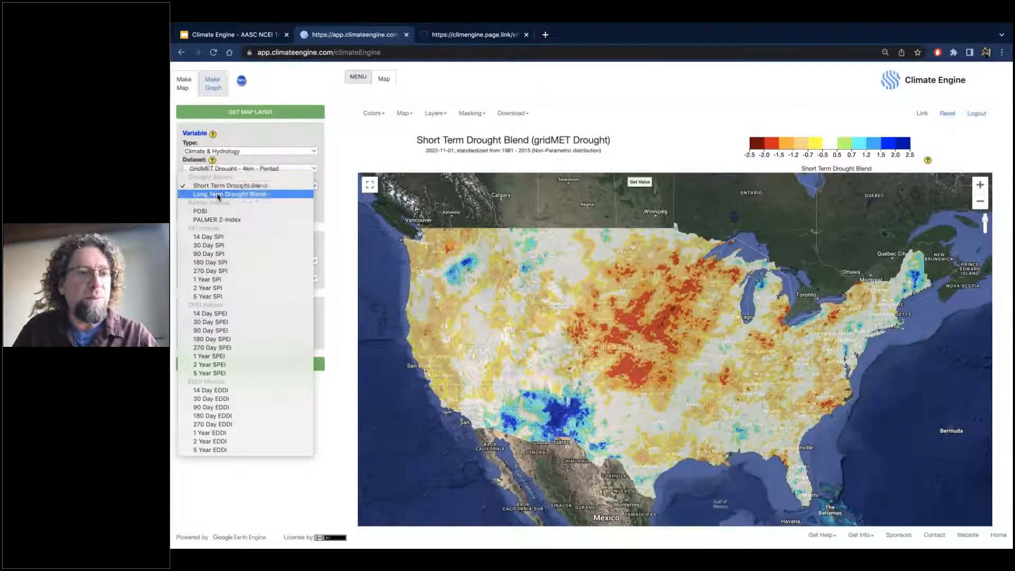
{"action": "left_click", "coordinate": [218, 195]}
{"action": "left_click", "coordinate": [251, 364]}
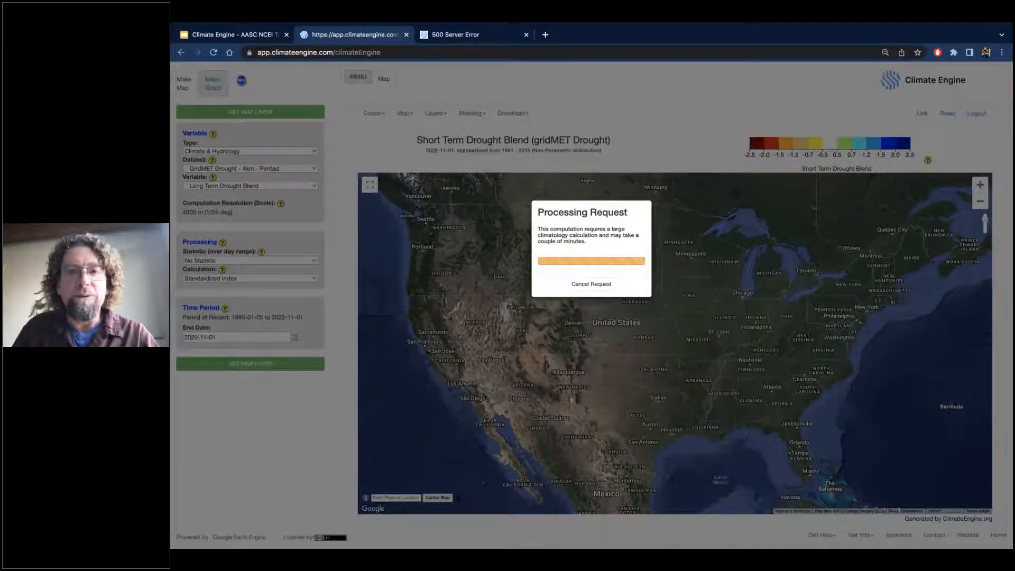
Check the page opened from the shared link, then reload the Climate Engine app and dismiss its welcome window.
{"action": "left_click", "coordinate": [440, 35]}
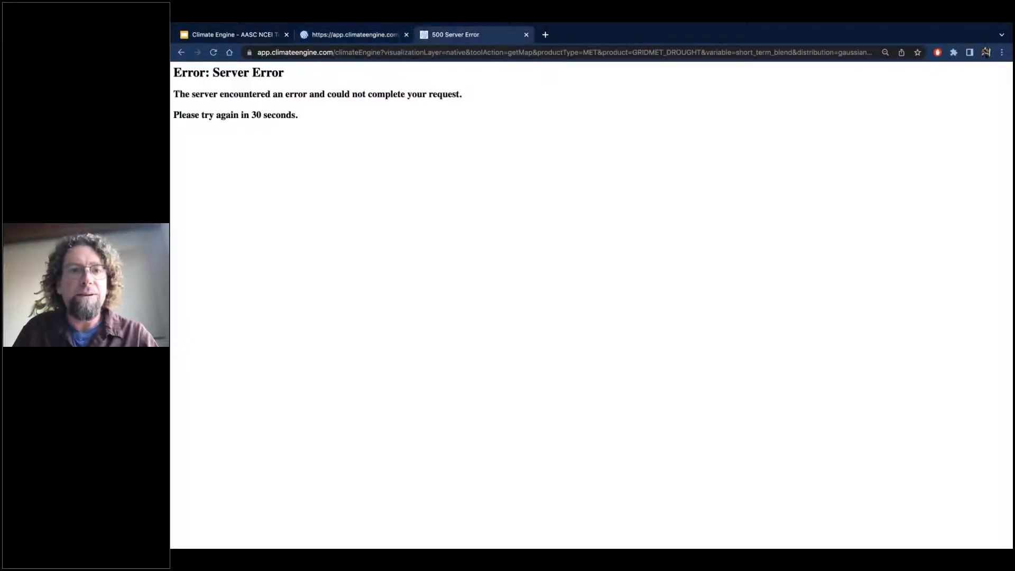
{"action": "left_click", "coordinate": [348, 35]}
{"action": "left_click", "coordinate": [400, 51]}
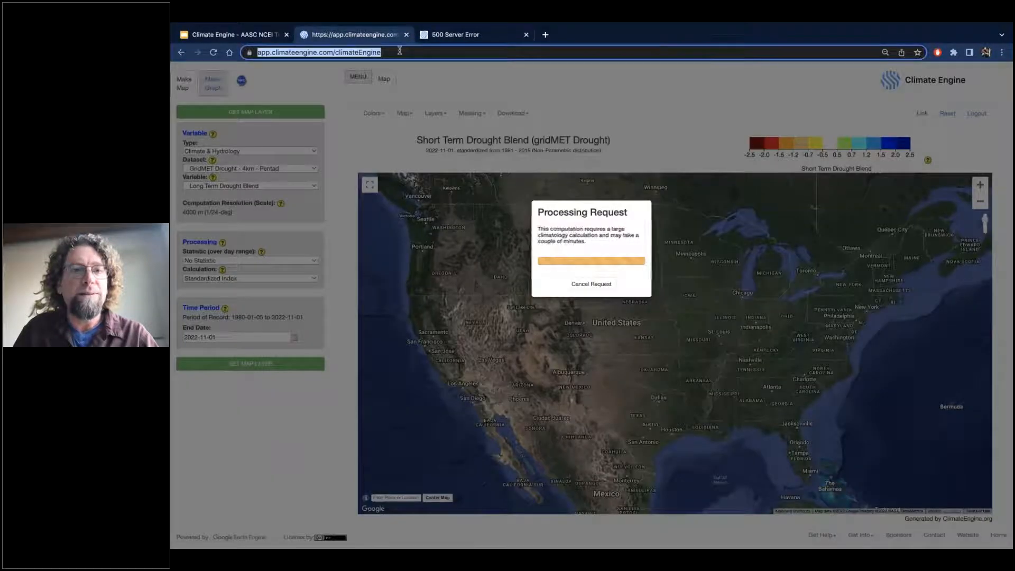
{"action": "key", "text": "Return"}
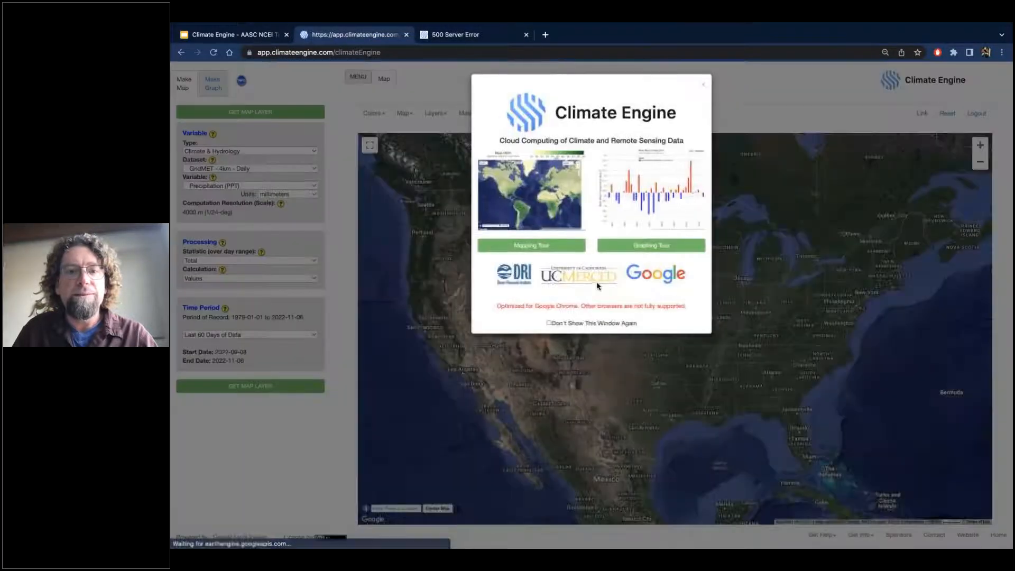
{"action": "left_click", "coordinate": [703, 86]}
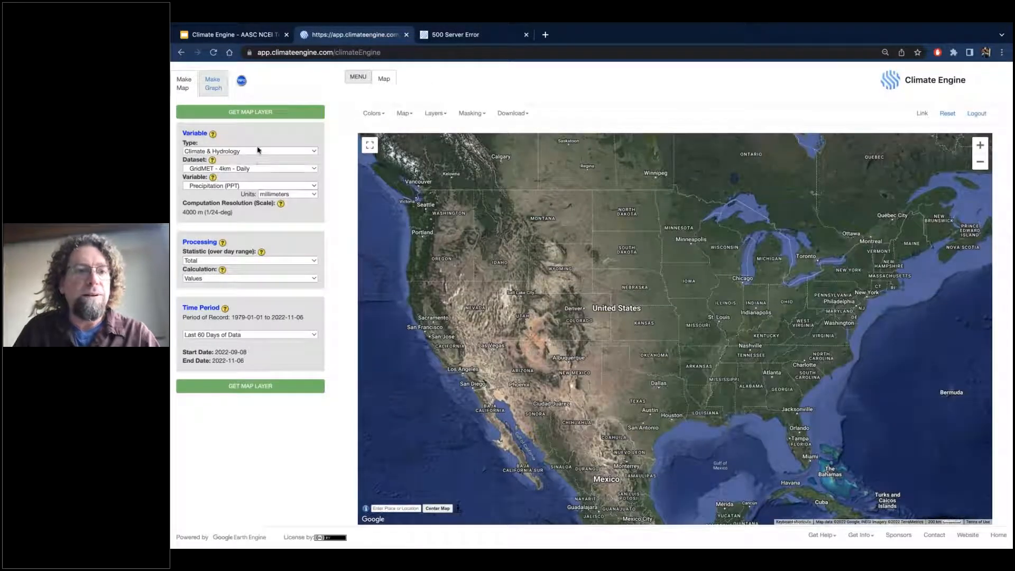
Select the GridMET Drought - 4km - Pentad dataset again and request a map layer of its Short Term Drought Blend.
{"action": "left_click", "coordinate": [247, 169]}
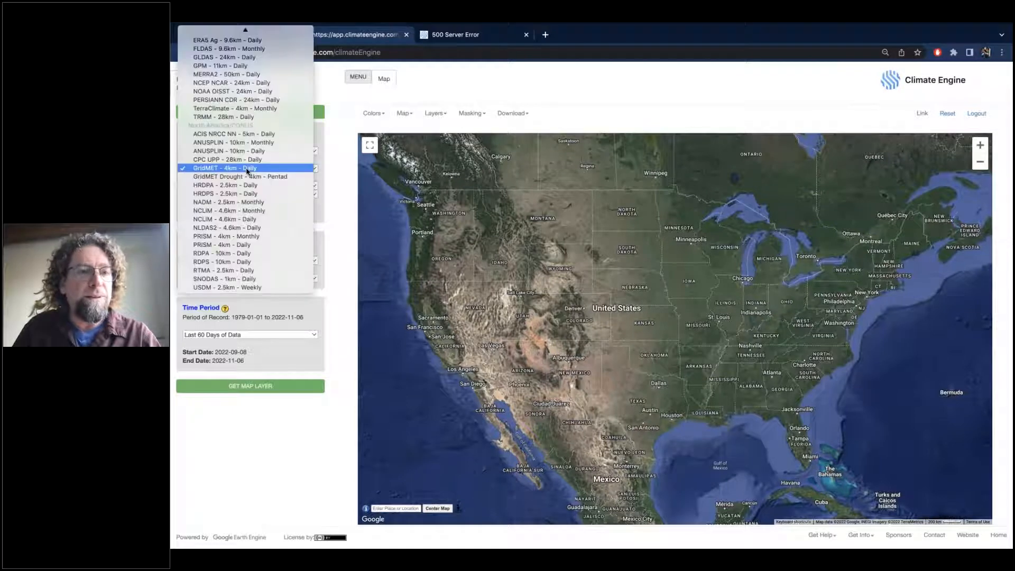
{"action": "left_click", "coordinate": [246, 177]}
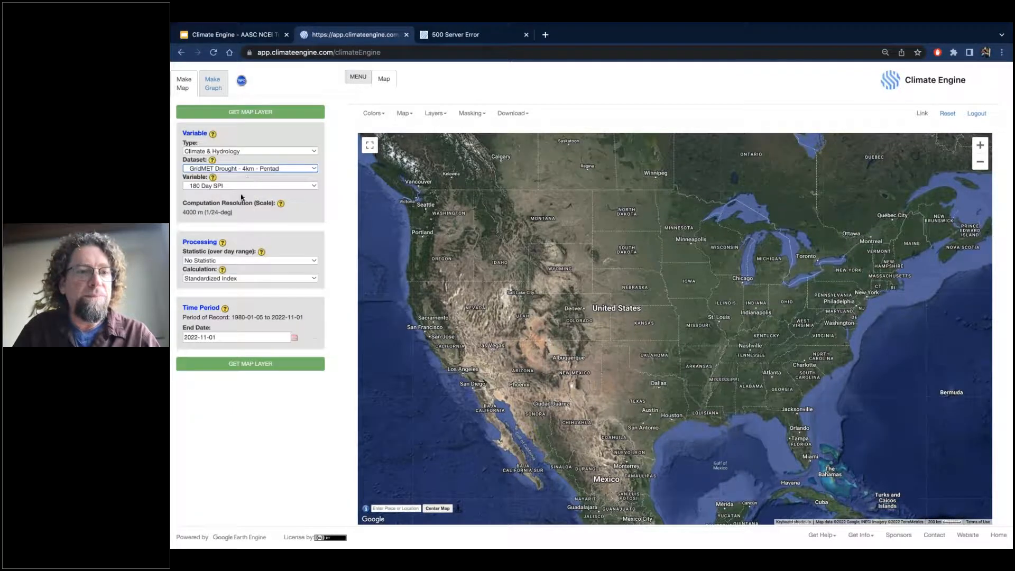
{"action": "left_click", "coordinate": [250, 364]}
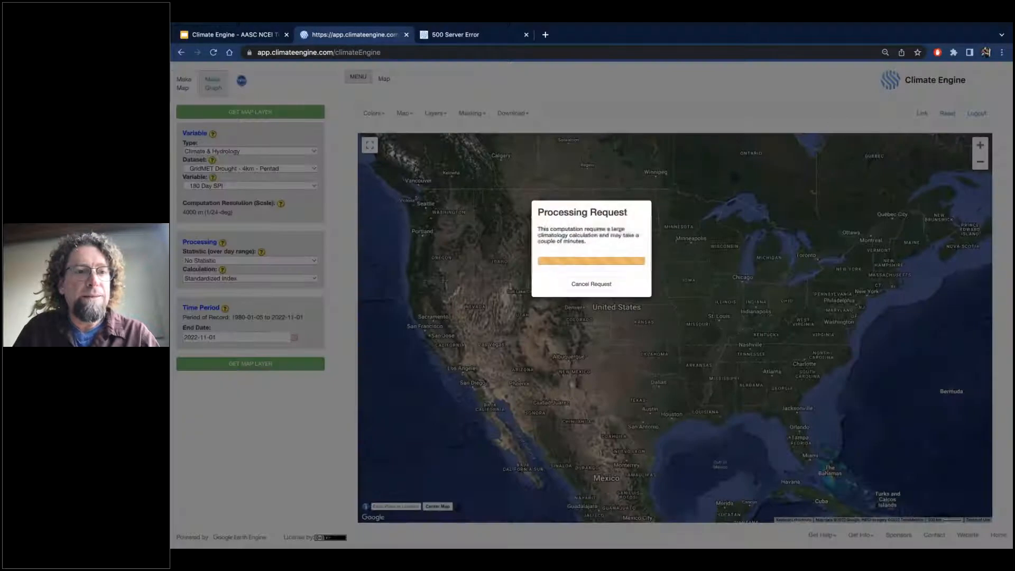
{"action": "left_click", "coordinate": [591, 284]}
{"action": "left_click", "coordinate": [206, 186]}
{"action": "left_click", "coordinate": [226, 108]}
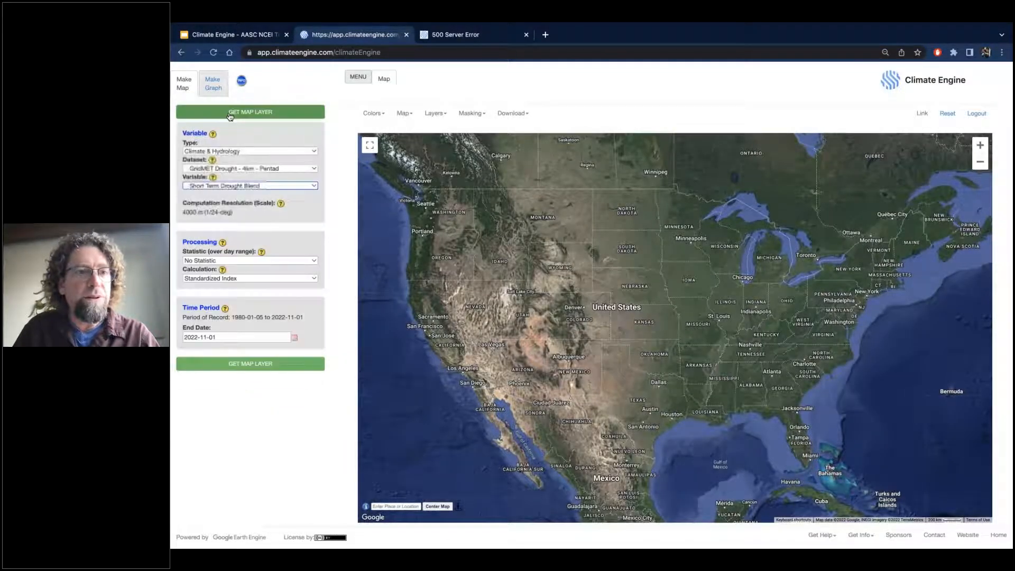
{"action": "left_click", "coordinate": [227, 112]}
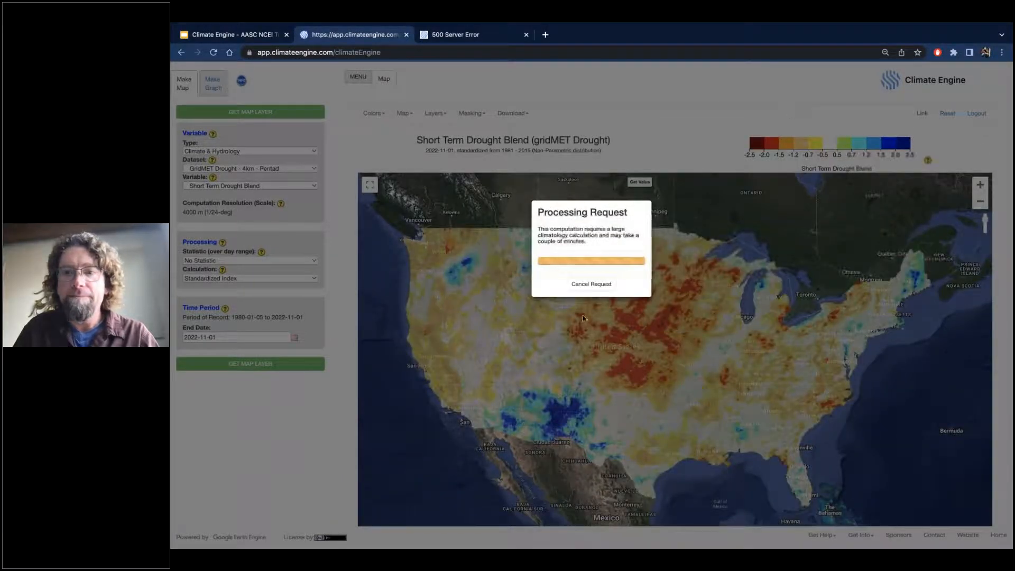
Cancel the pending processing request and copy the share link of the Short Term Drought Blend map.
{"action": "left_click", "coordinate": [592, 284]}
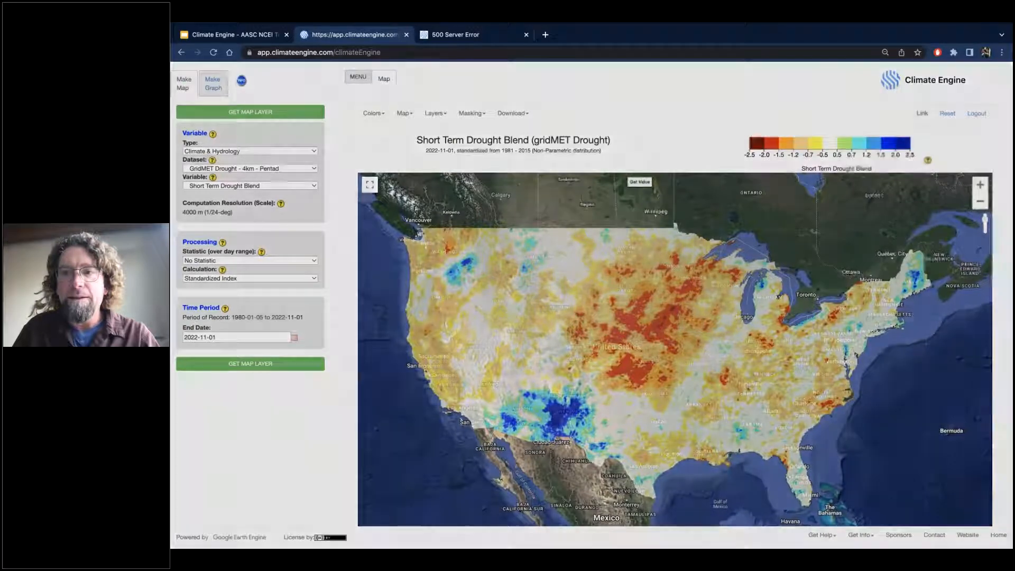
{"action": "left_click", "coordinate": [922, 114]}
{"action": "left_click", "coordinate": [583, 148]}
{"action": "key", "text": "super+a"}
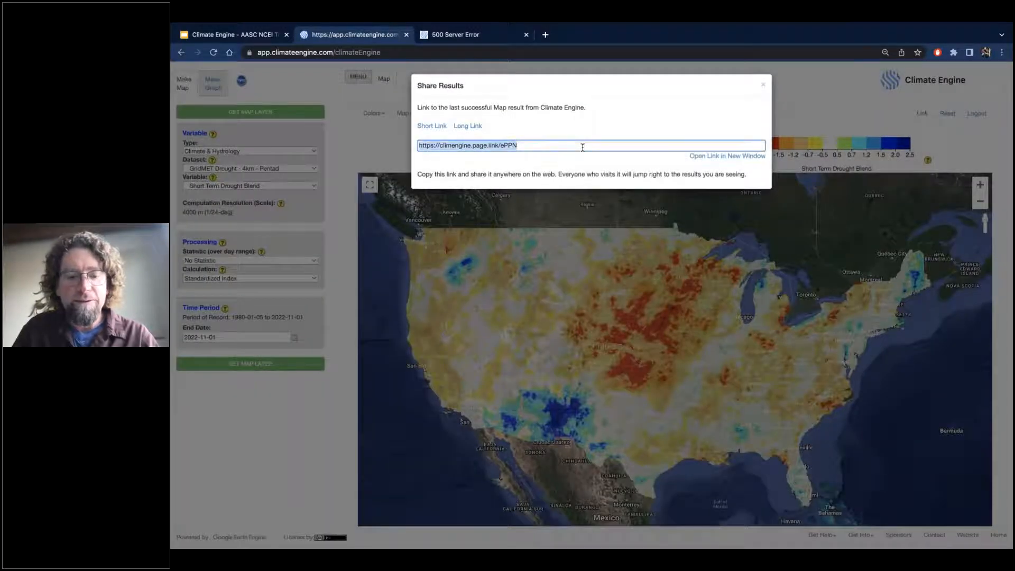
{"action": "key", "text": "super+c"}
Load the copied share link in the browser tab that shows the 500 Server Error.
{"action": "left_click", "coordinate": [455, 34]}
{"action": "left_click", "coordinate": [460, 52]}
{"action": "key", "text": "super+v"}
{"action": "key", "text": "Return"}
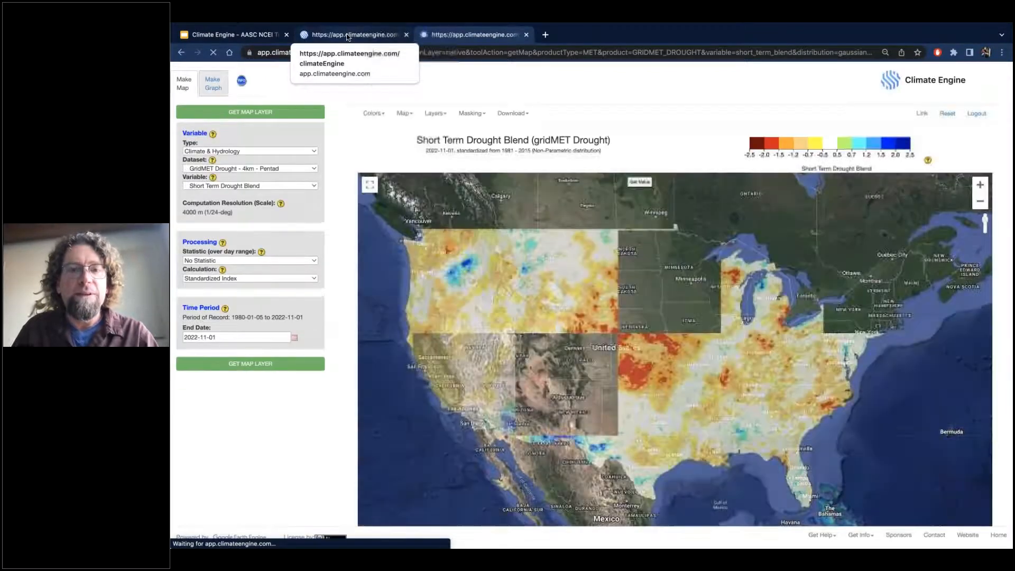
Return to the original map, close the share results, switch the variable to Long Term Drought Blend and cancel the pending processing request.
{"action": "left_click", "coordinate": [346, 36]}
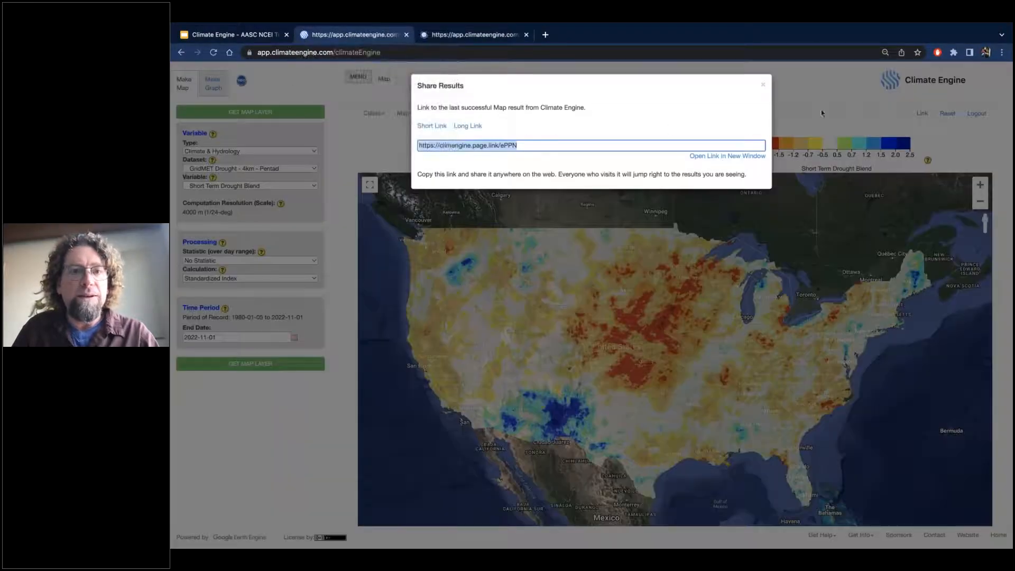
{"action": "left_click", "coordinate": [338, 154]}
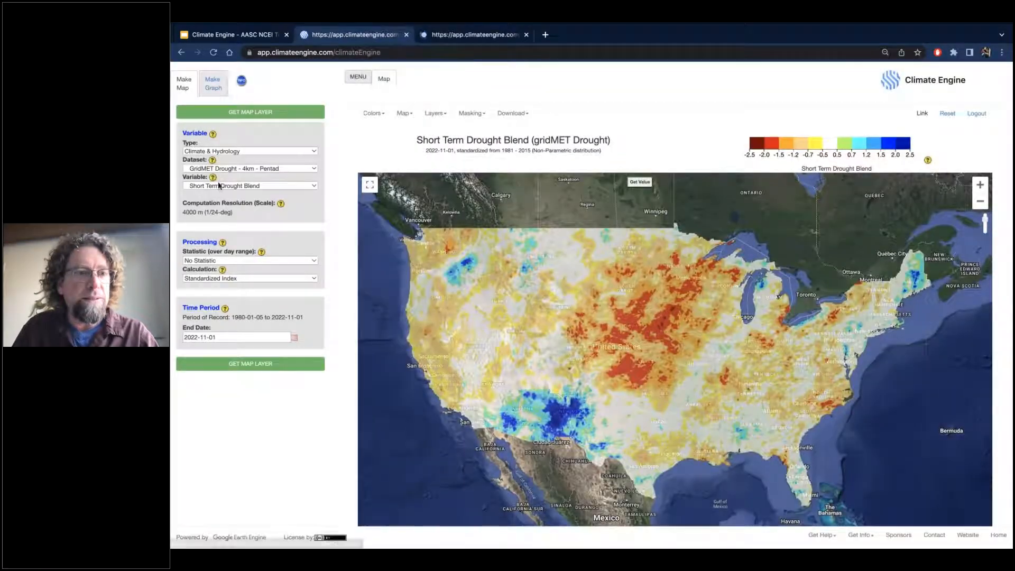
{"action": "left_click", "coordinate": [220, 187]}
{"action": "left_click", "coordinate": [219, 194]}
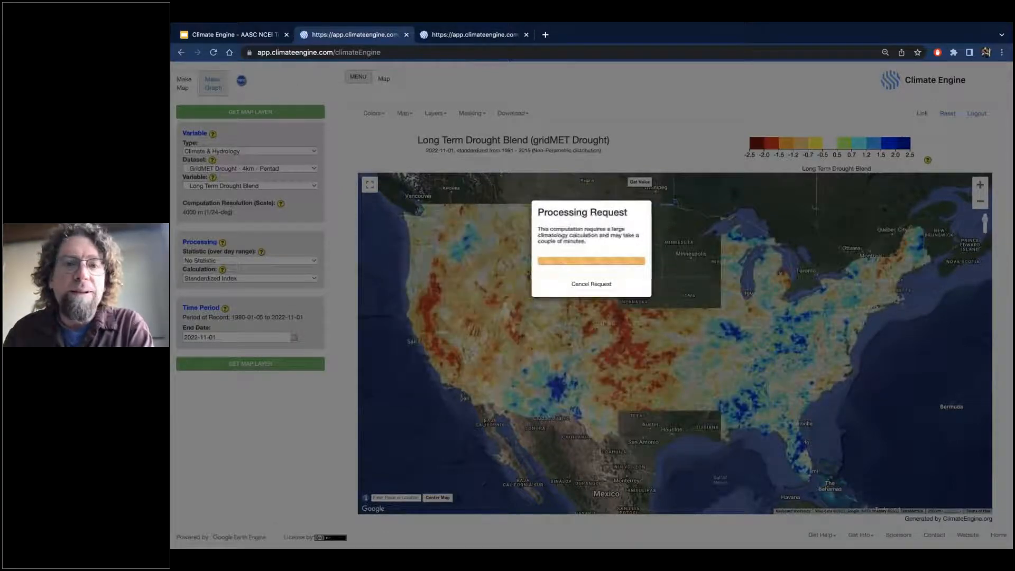
{"action": "left_click", "coordinate": [480, 36]}
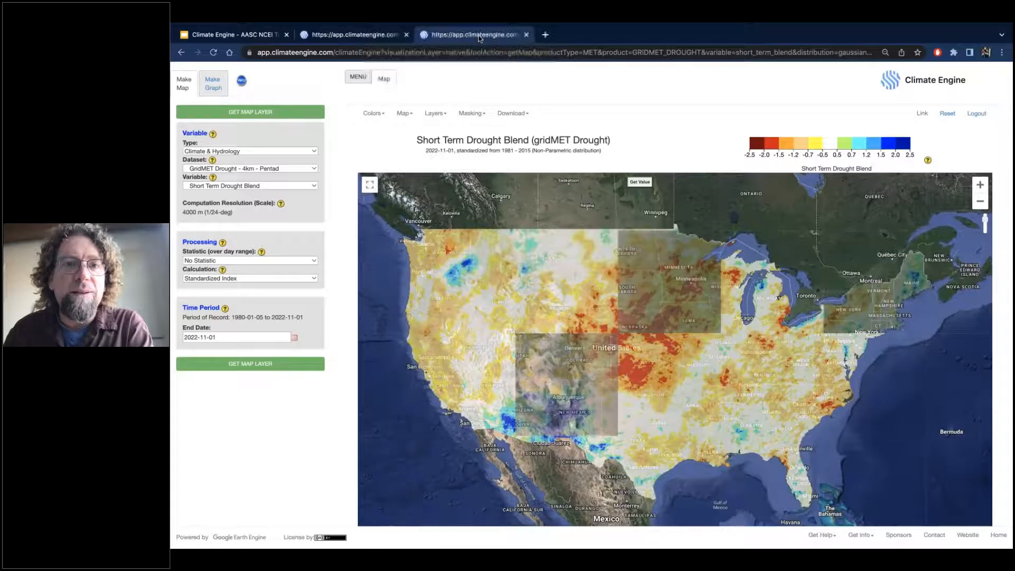
{"action": "left_click", "coordinate": [349, 38]}
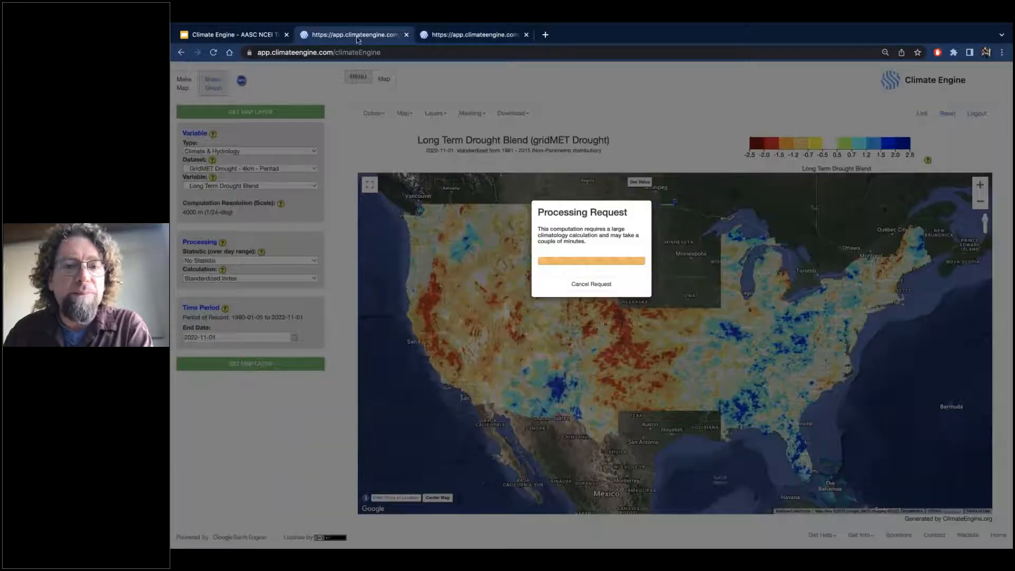
{"action": "left_click", "coordinate": [591, 284]}
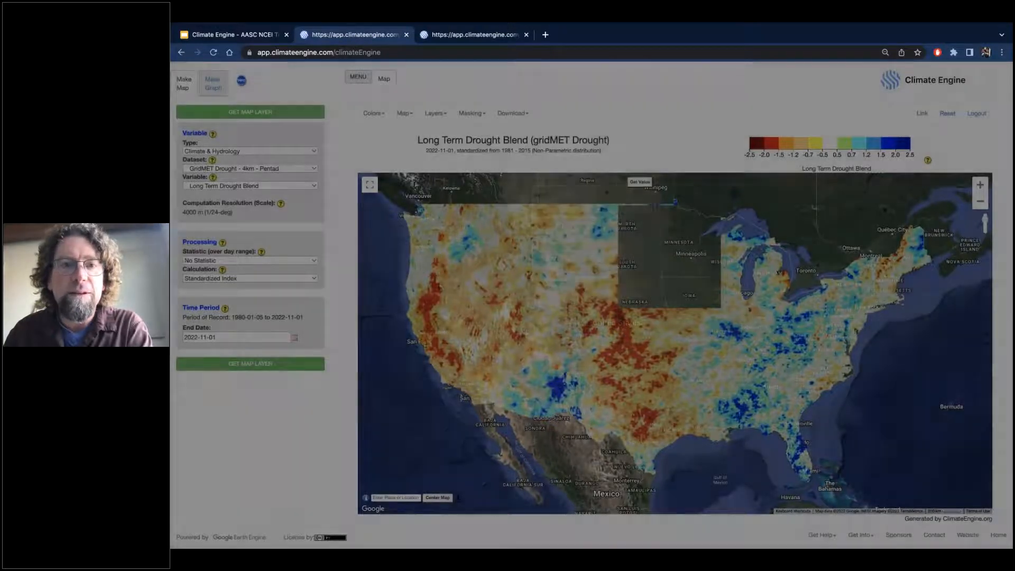
Request the Long Term Drought Blend map layer again in the original tab and dismiss its processing request.
{"action": "left_click", "coordinate": [475, 35]}
{"action": "left_click", "coordinate": [381, 37]}
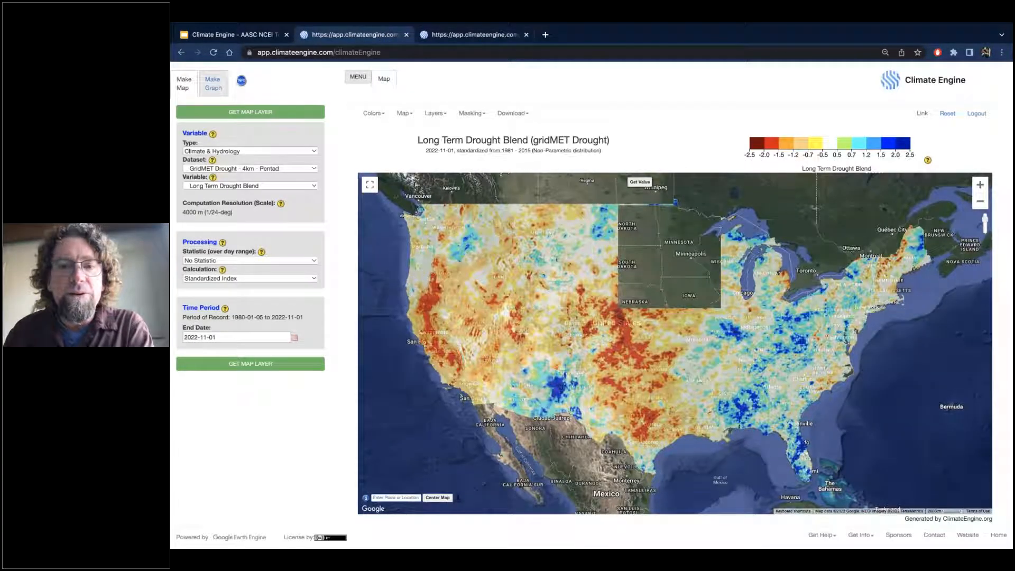
{"action": "left_click", "coordinate": [288, 366]}
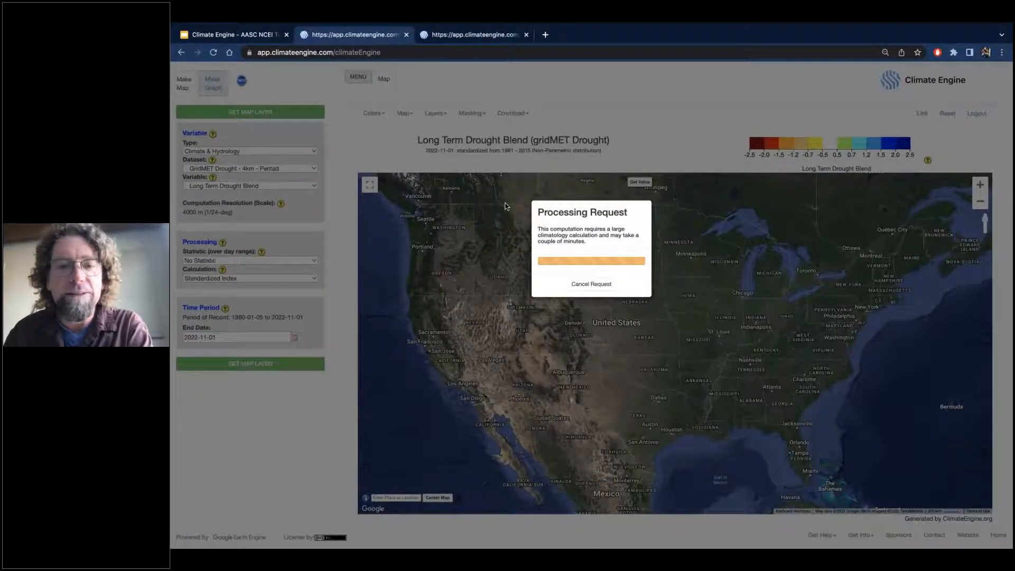
{"action": "left_click", "coordinate": [598, 285]}
Compare the Short Term and Long Term Drought Blend maps across the United States by alternating between their two browser tabs.
{"action": "left_click", "coordinate": [469, 38]}
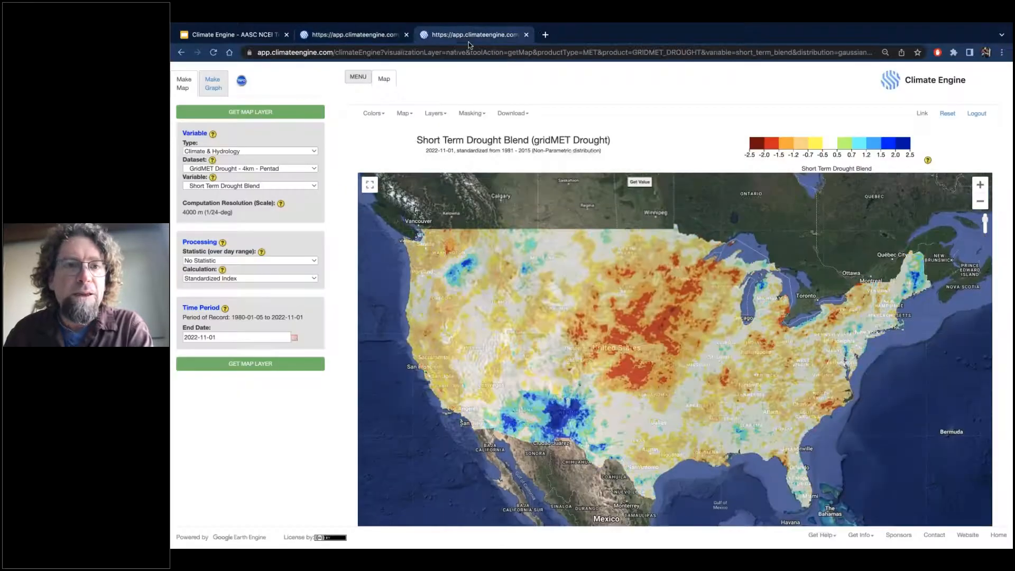
{"action": "left_click", "coordinate": [352, 36]}
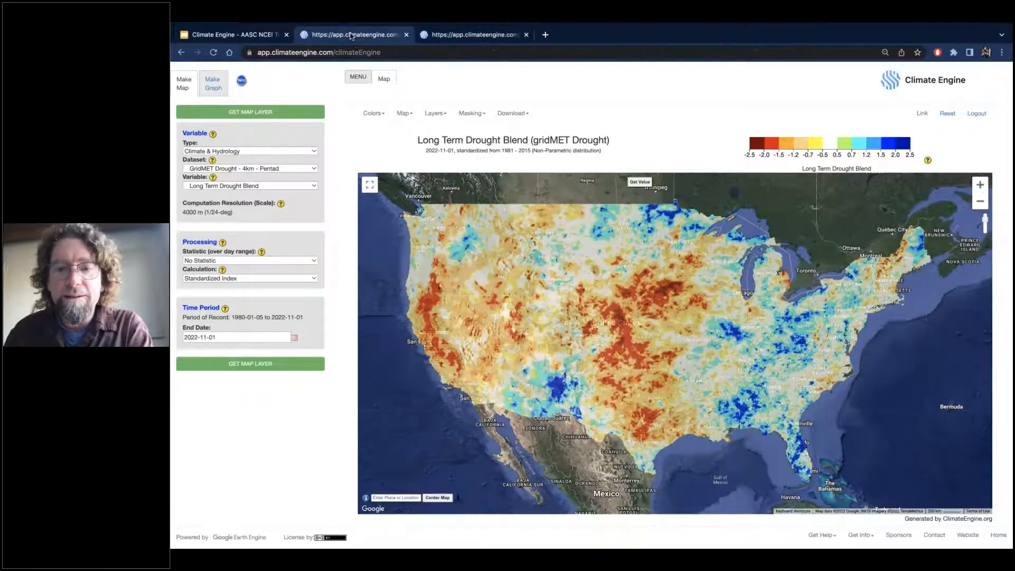
{"action": "left_click", "coordinate": [462, 37]}
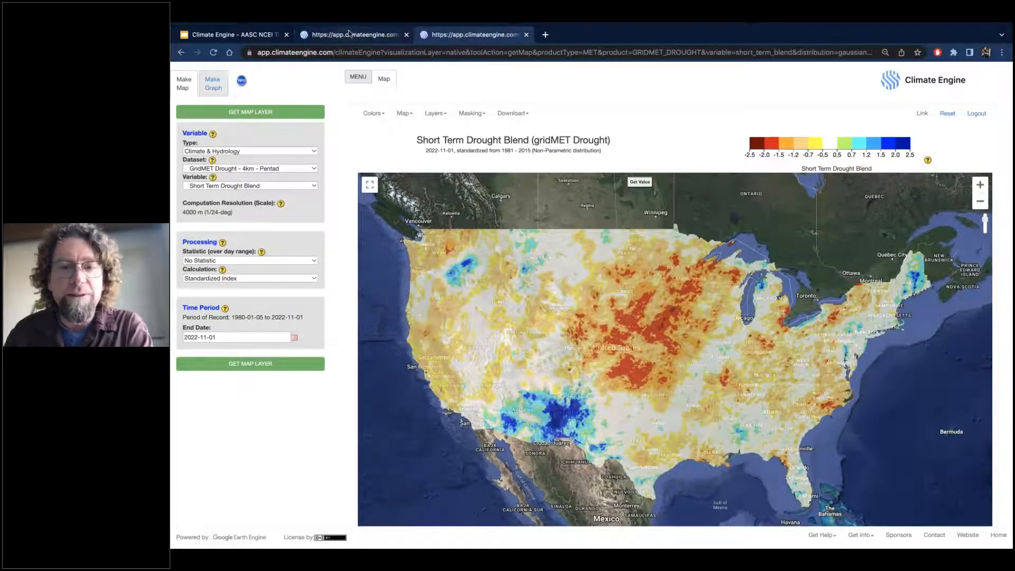
{"action": "left_click", "coordinate": [349, 34]}
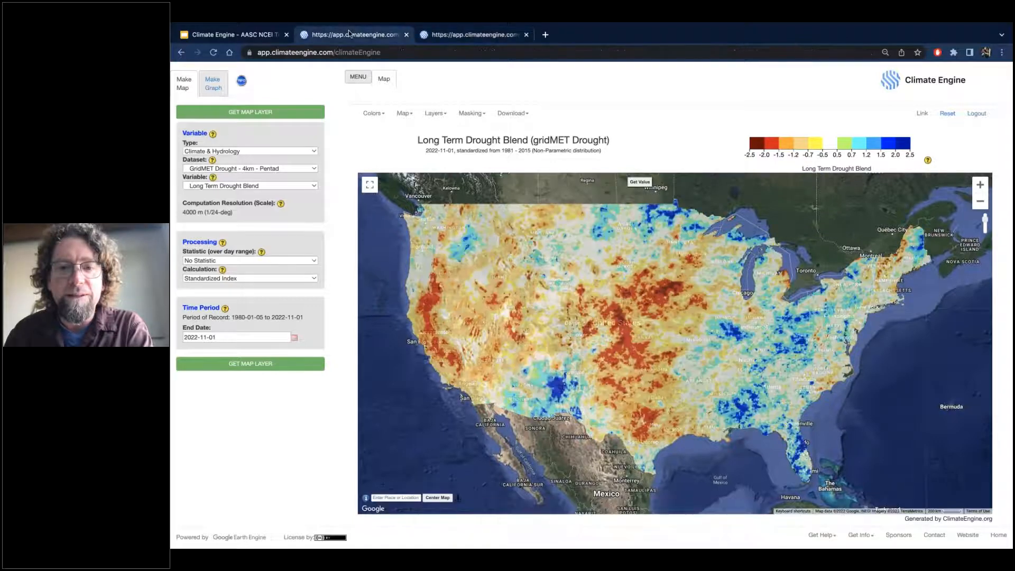
{"action": "left_click", "coordinate": [452, 36]}
{"action": "left_click", "coordinate": [357, 36]}
{"action": "left_click", "coordinate": [455, 37]}
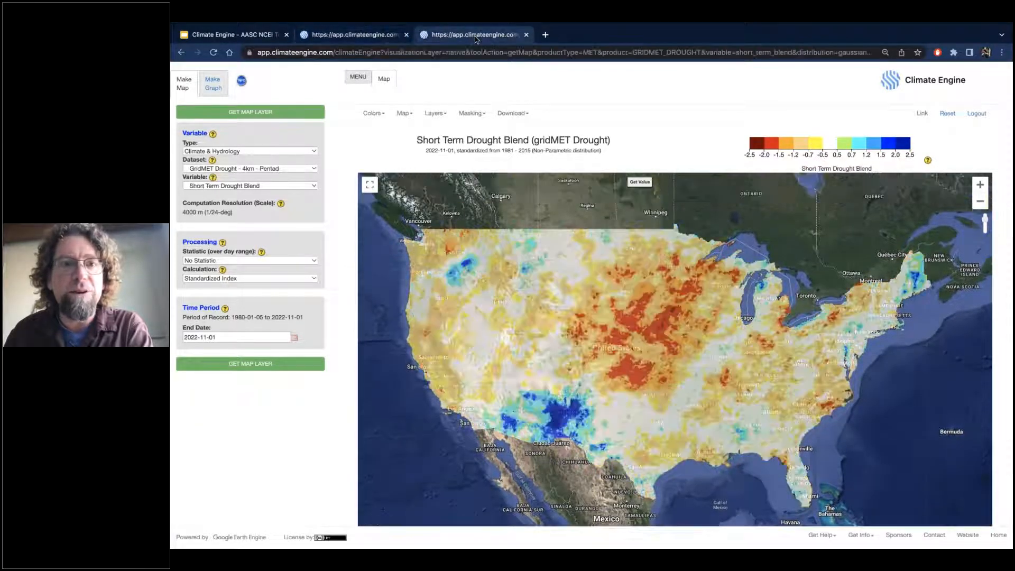
{"action": "left_click", "coordinate": [377, 36]}
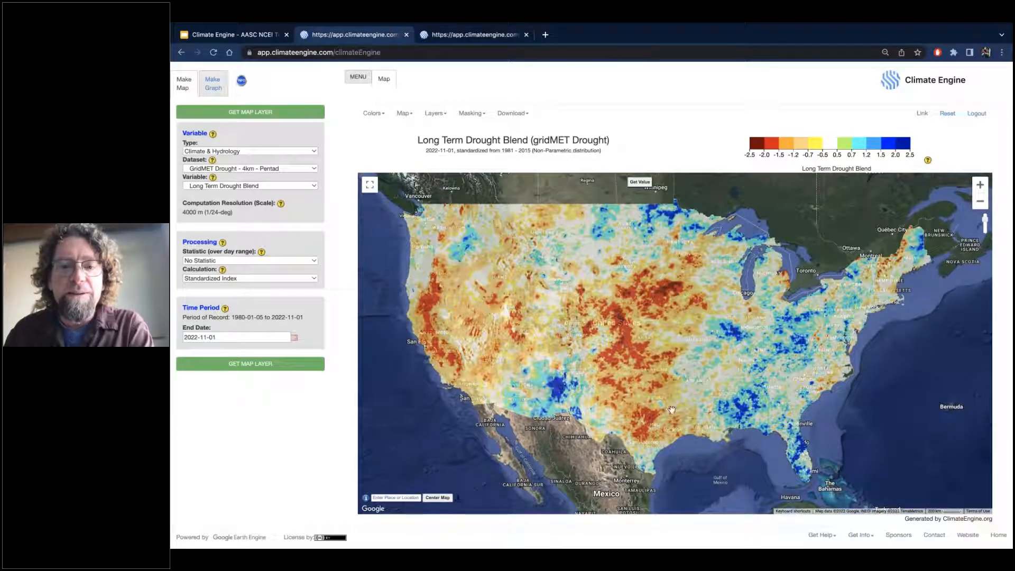
{"action": "left_click", "coordinate": [456, 37]}
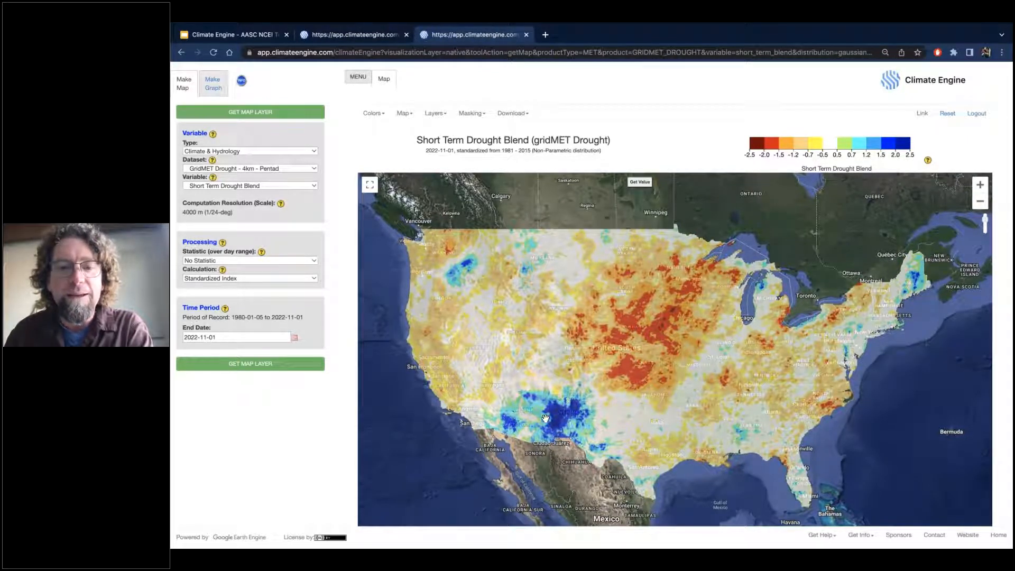
{"action": "left_click", "coordinate": [356, 36]}
{"action": "left_click", "coordinate": [477, 37]}
{"action": "left_click", "coordinate": [373, 37]}
{"action": "left_click", "coordinate": [478, 37]}
{"action": "left_click", "coordinate": [372, 37]}
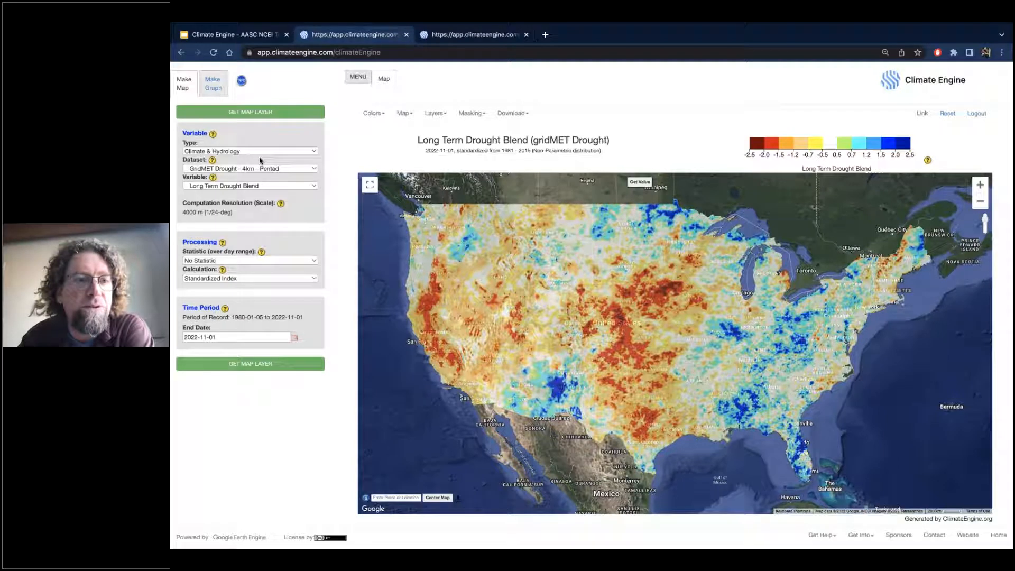
Graph the Long Term Drought Blend time series from 2000-11-01 to 2022-11-01 for a point placed in northern California.
{"action": "left_click", "coordinate": [214, 86]}
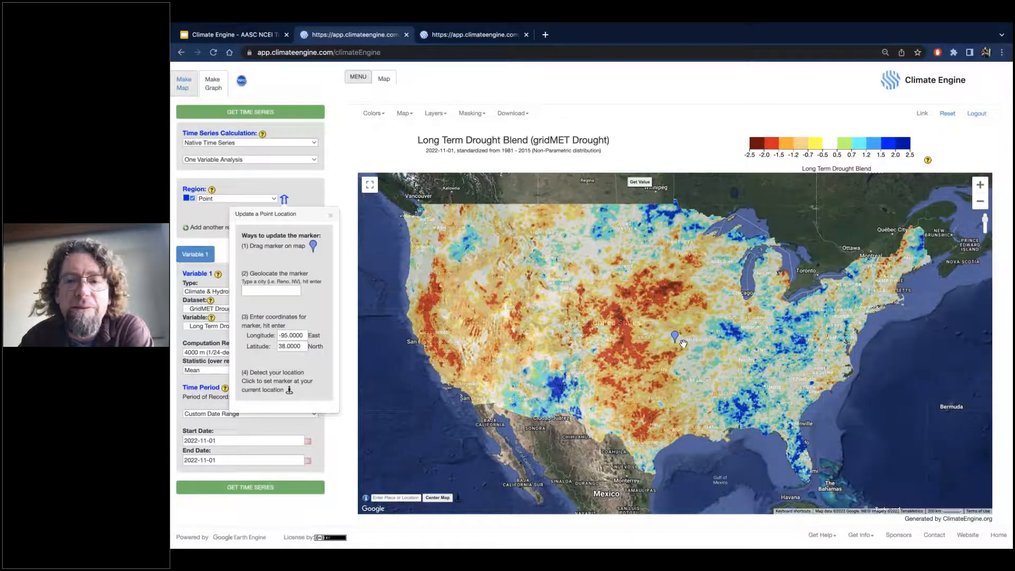
{"action": "left_click_drag", "start_coordinate": [677, 340], "coordinate": [427, 297]}
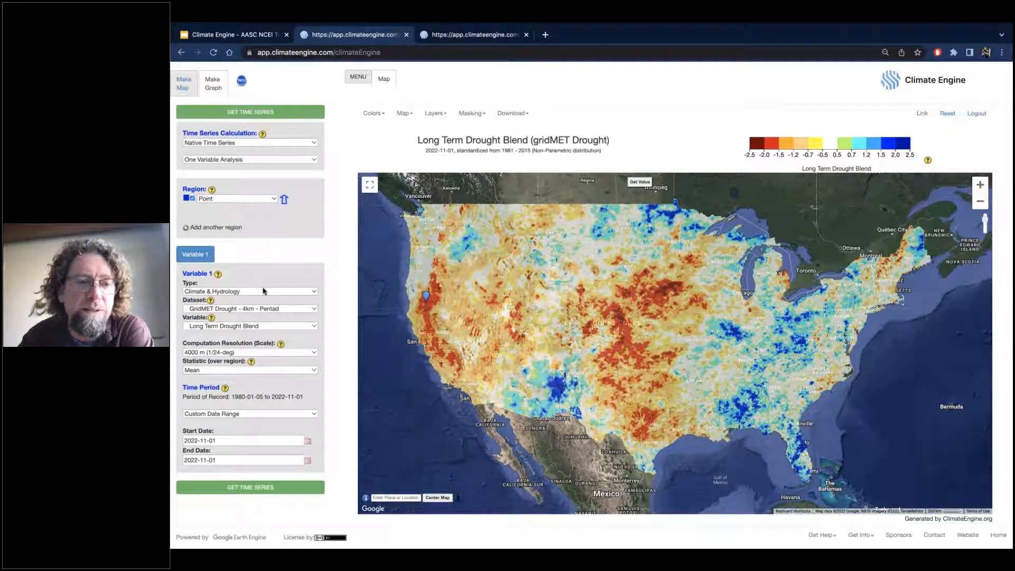
{"action": "left_click", "coordinate": [243, 417]}
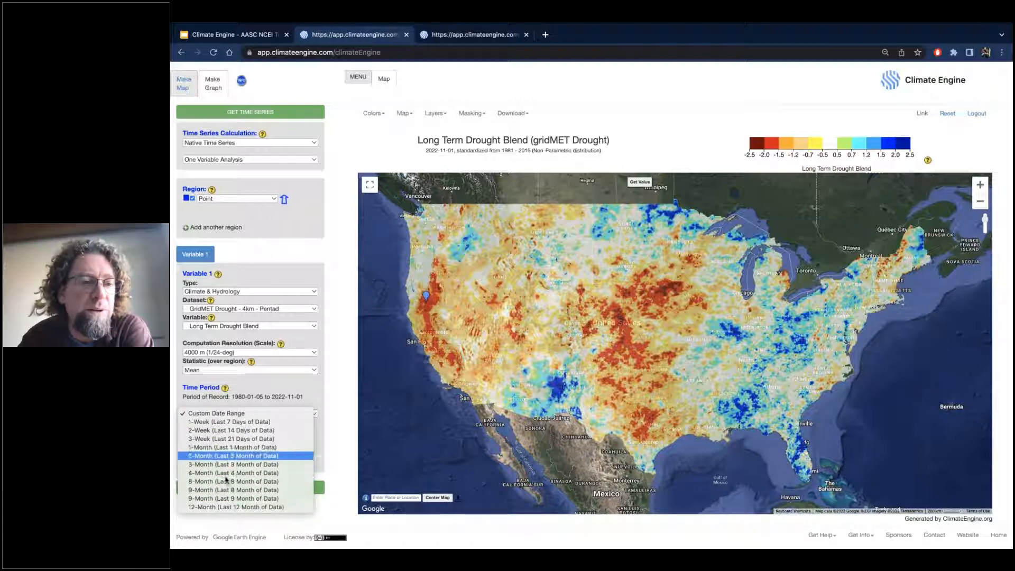
{"action": "left_click", "coordinate": [253, 390]}
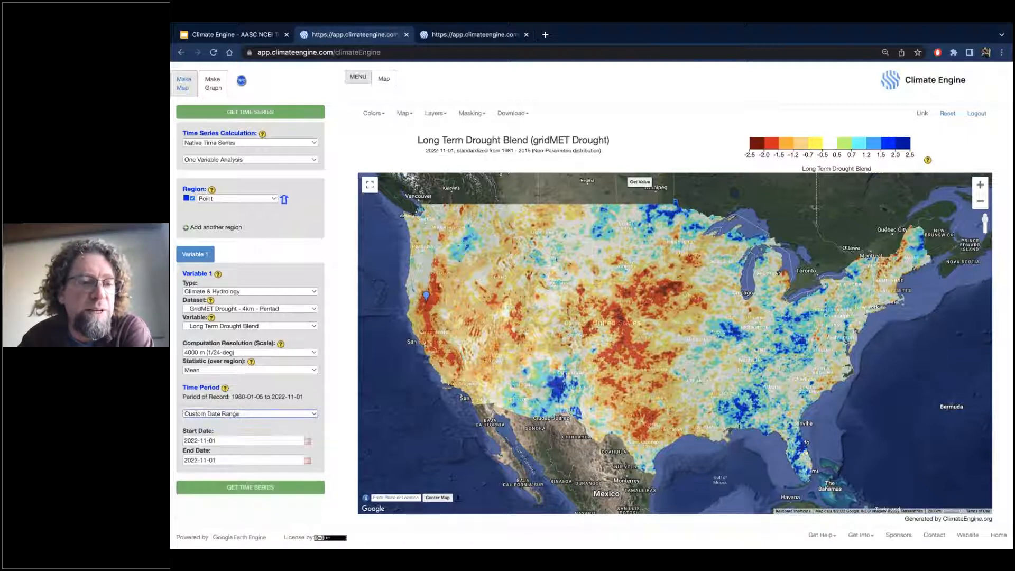
{"action": "left_click", "coordinate": [196, 441]}
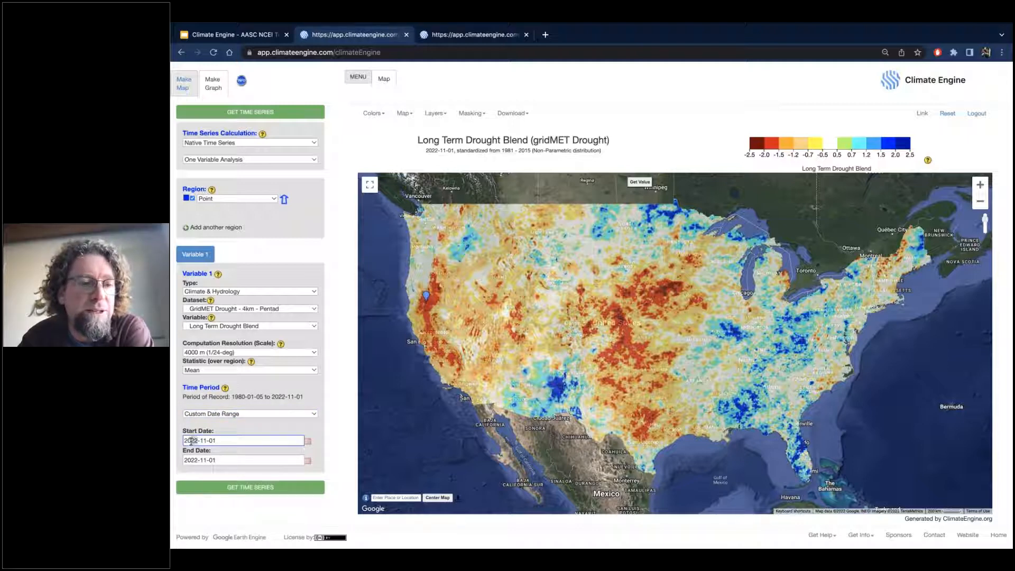
{"action": "type", "text": "00"}
{"action": "left_click", "coordinate": [227, 488]}
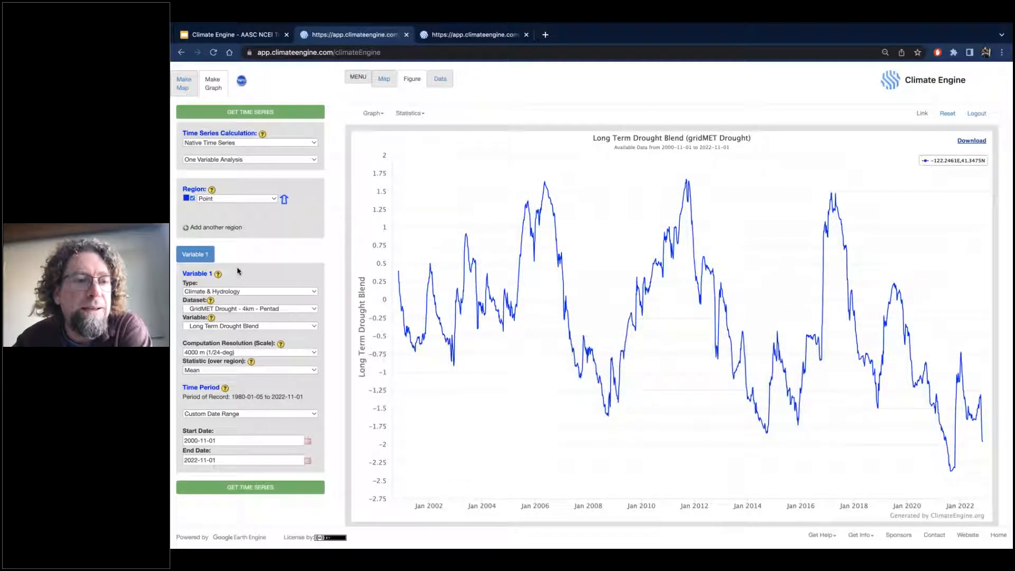
Switch to Two Variable Analysis and set Variable 2 to Short Term Drought Blend from the GridMET Drought - 4km - Pentad dataset.
{"action": "left_click", "coordinate": [229, 160]}
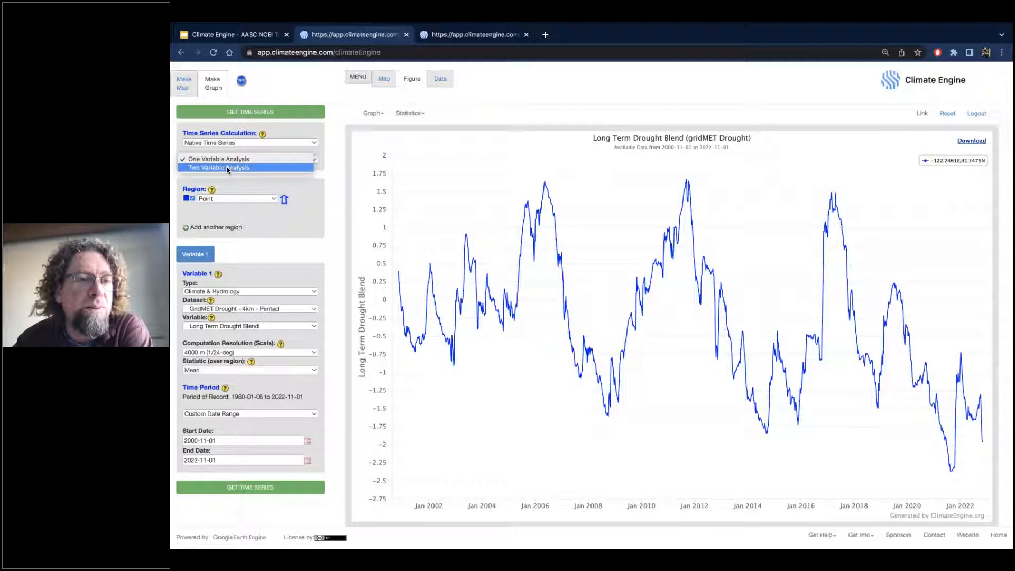
{"action": "left_click", "coordinate": [227, 167]}
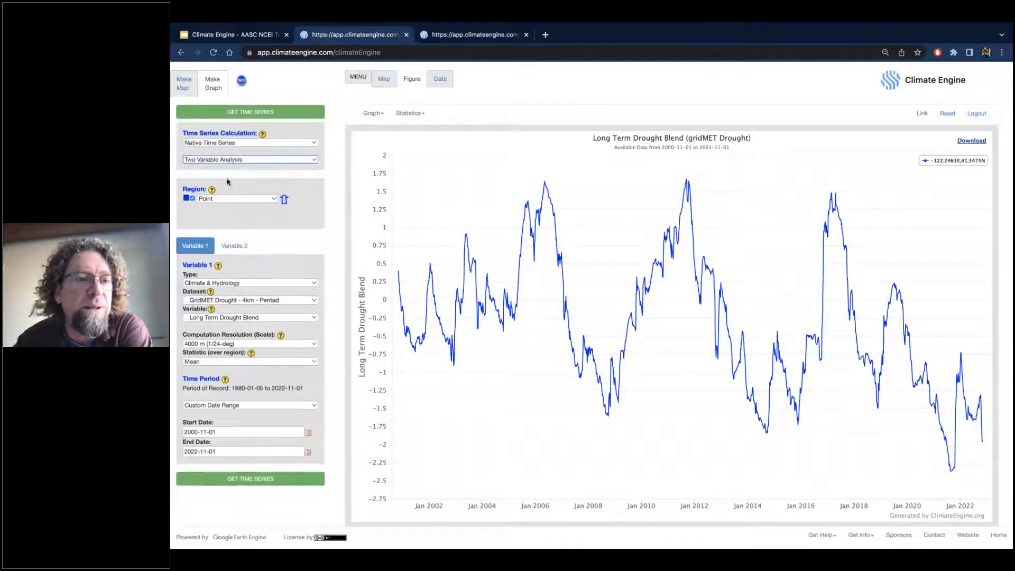
{"action": "left_click", "coordinate": [236, 248]}
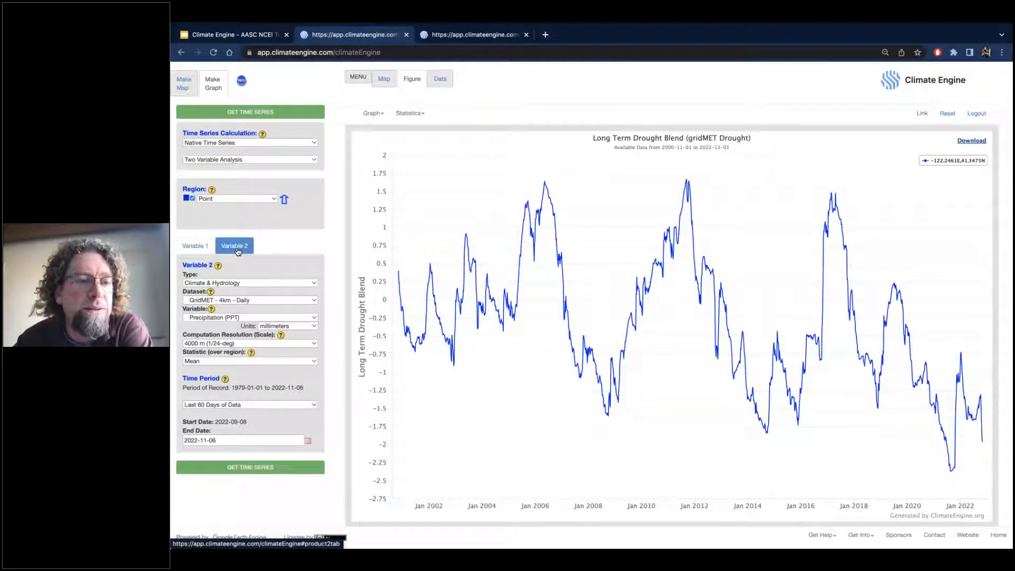
{"action": "left_click", "coordinate": [229, 300]}
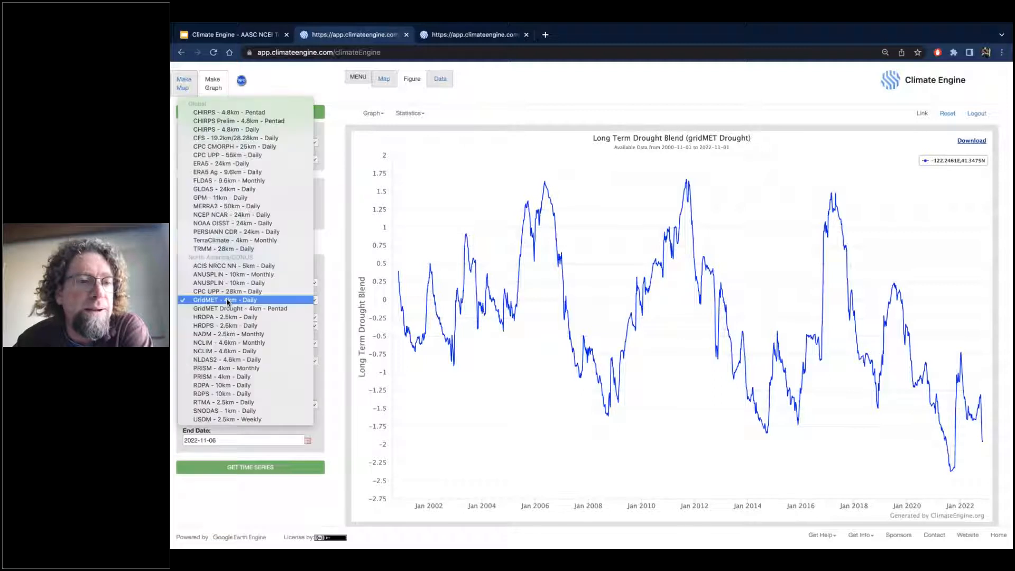
{"action": "left_click", "coordinate": [227, 310]}
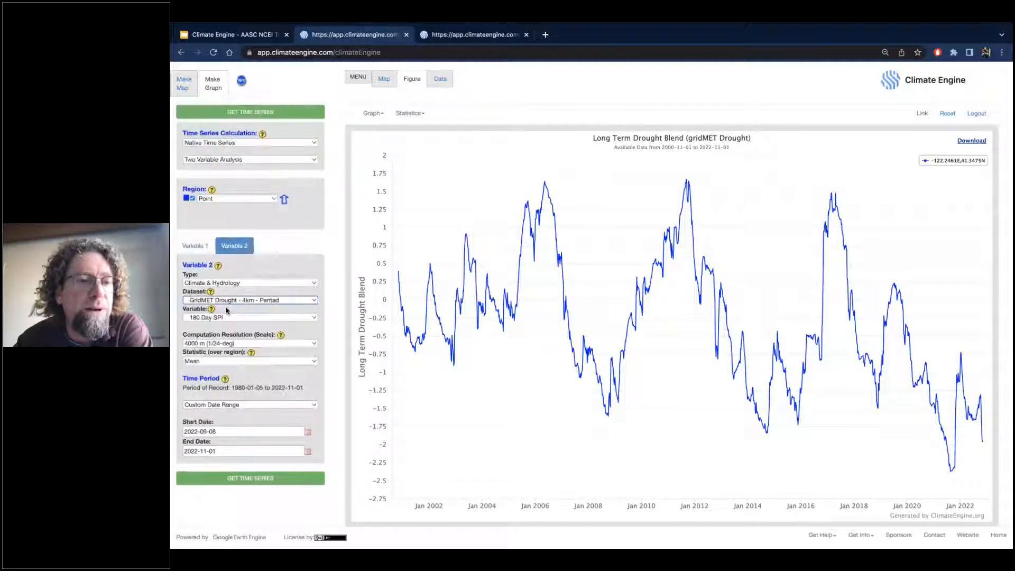
{"action": "left_click", "coordinate": [227, 318]}
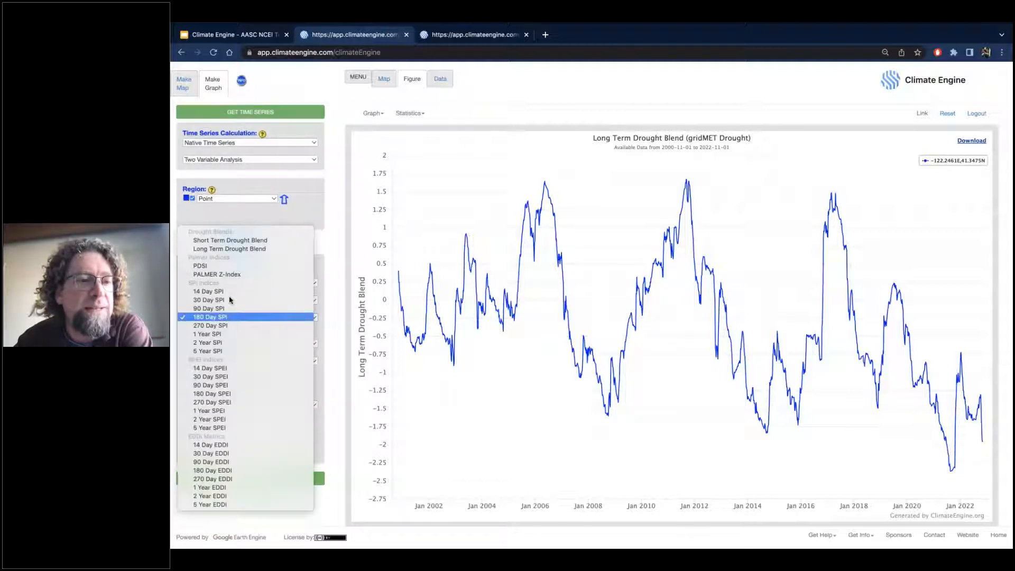
{"action": "left_click", "coordinate": [228, 240]}
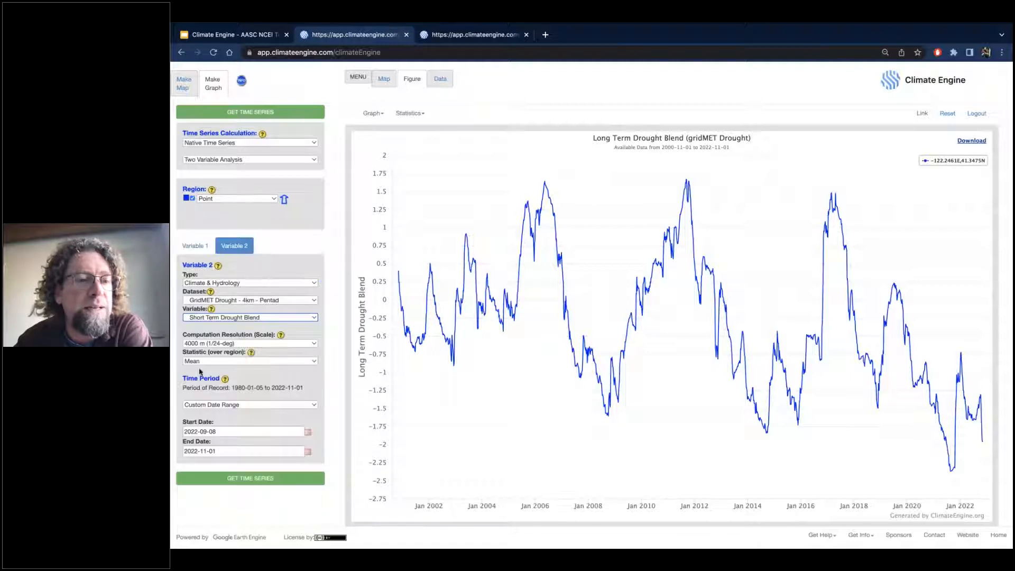
Check Variable 1's dates, set Variable 2's start date to 2000-09-08, generate the two-variable time series and show Variable 1's settings.
{"action": "left_click", "coordinate": [204, 246]}
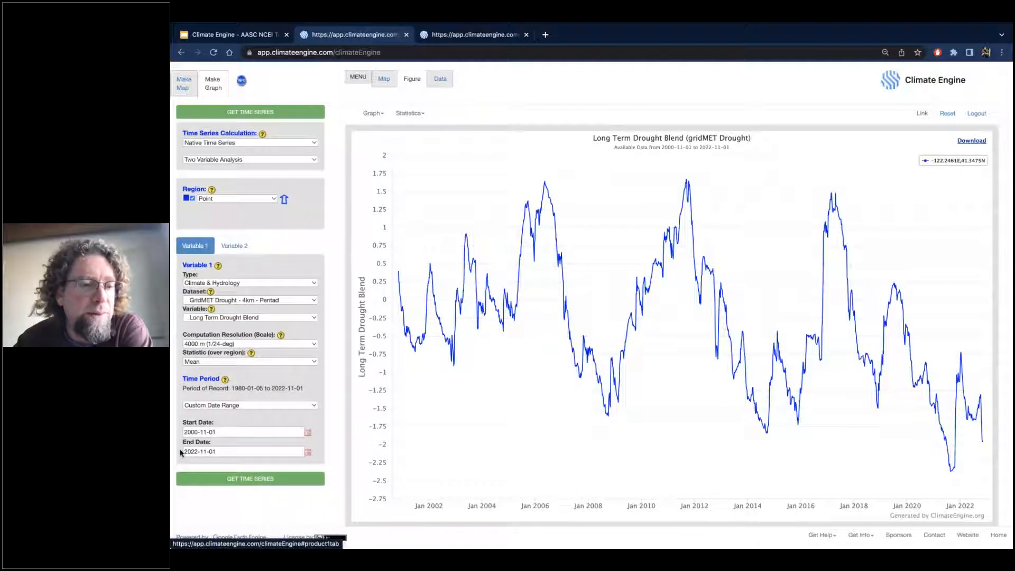
{"action": "left_click", "coordinate": [234, 246]}
{"action": "left_click", "coordinate": [198, 431]}
{"action": "key", "text": "BackSpace"}
{"action": "key", "text": "BackSpace"}
{"action": "type", "text": "00"}
{"action": "left_click", "coordinate": [260, 479]}
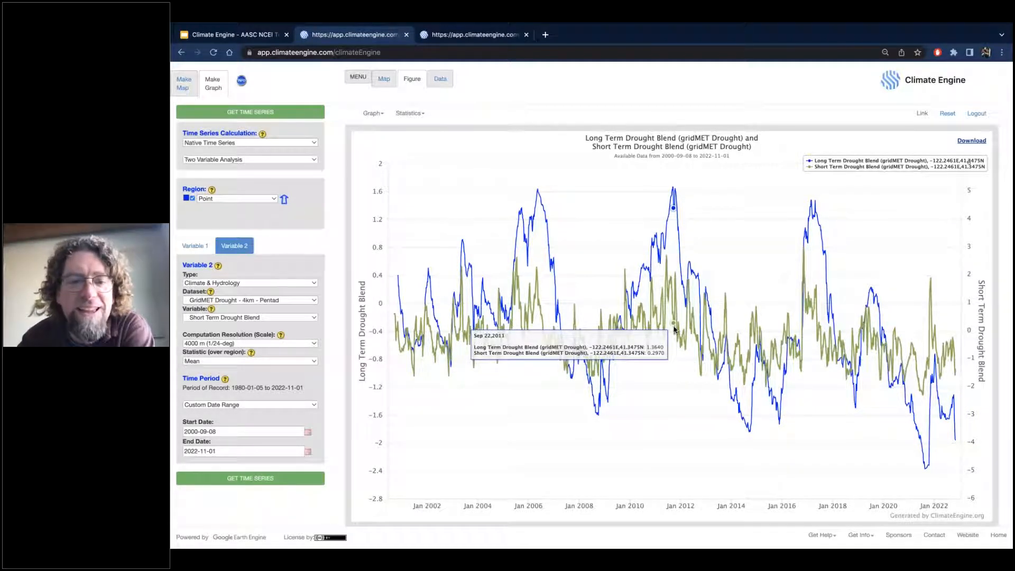
{"action": "left_click", "coordinate": [197, 251]}
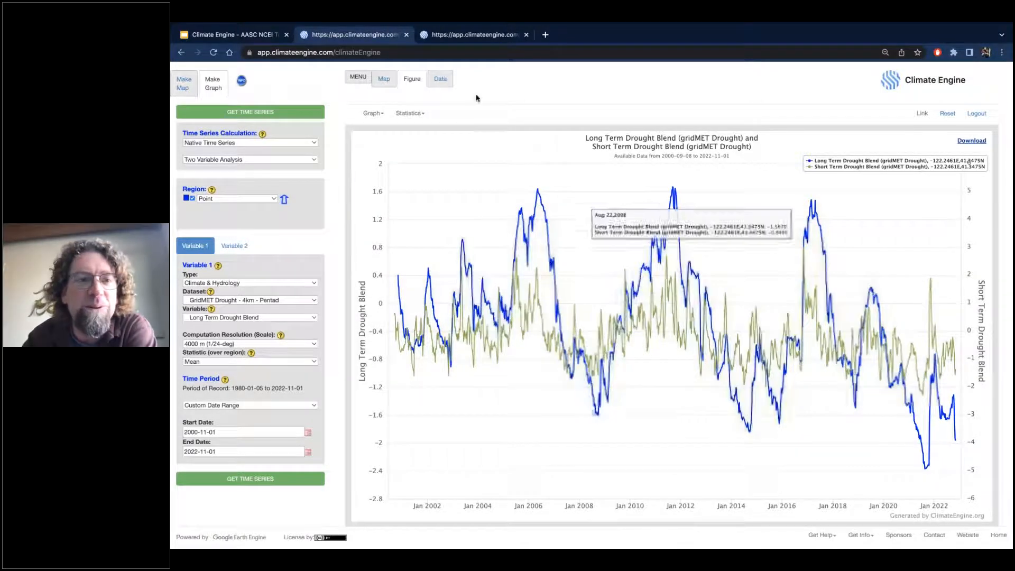
View the raw data of the short and long term drought blend series and return to the graph's download option.
{"action": "left_click", "coordinate": [440, 79]}
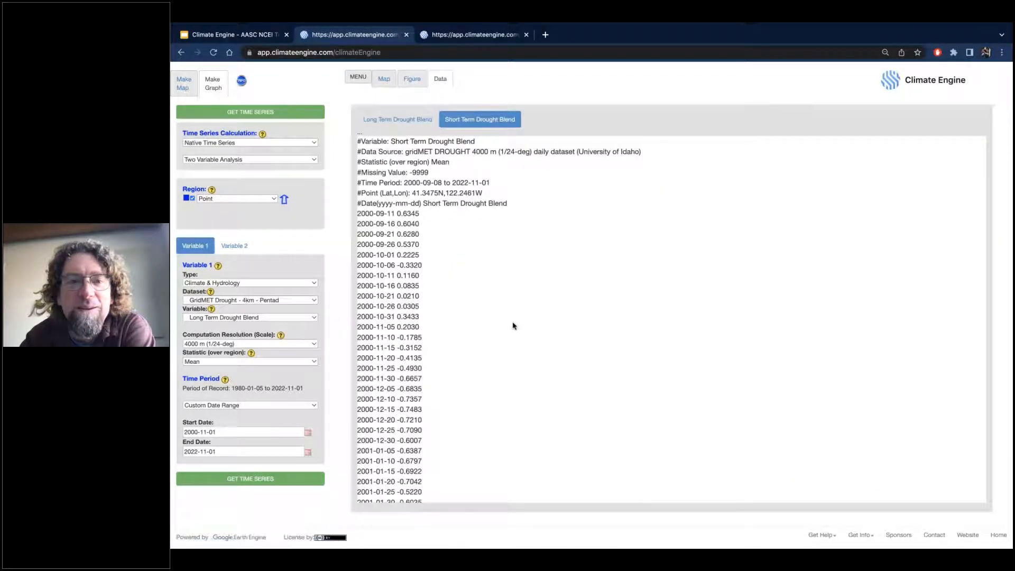
{"action": "left_click", "coordinate": [452, 122]}
{"action": "left_click", "coordinate": [421, 119]}
{"action": "left_click", "coordinate": [416, 82]}
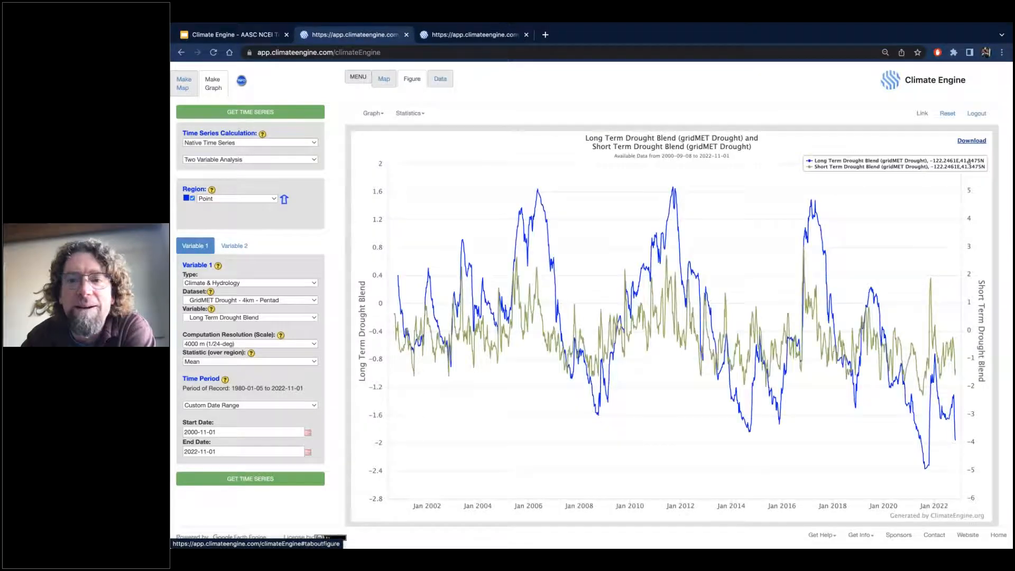
{"action": "left_click", "coordinate": [970, 141]}
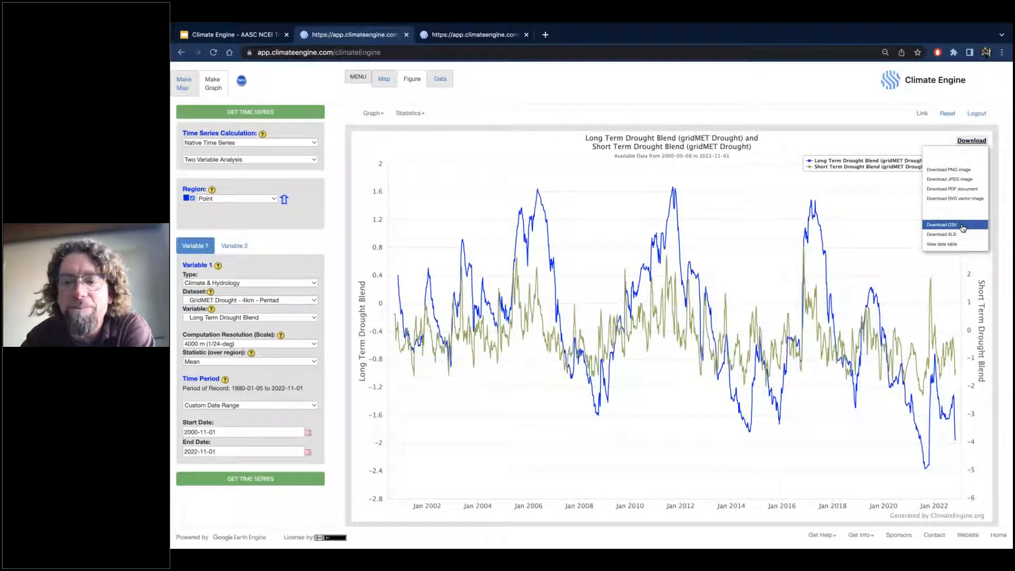
Set the Long Term Drought Blend map's GeoTIFF download to a rectangular region with corners about 45.26 N, -94.47 E and 39.39 N, -100.72 E.
{"action": "left_click", "coordinate": [384, 79]}
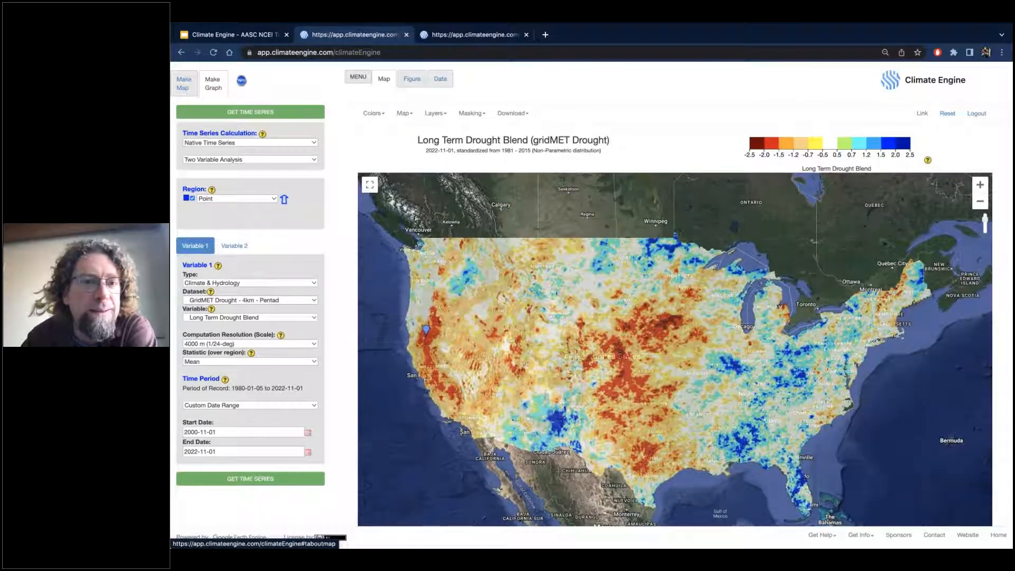
{"action": "left_click", "coordinate": [527, 114]}
{"action": "left_click", "coordinate": [595, 169]}
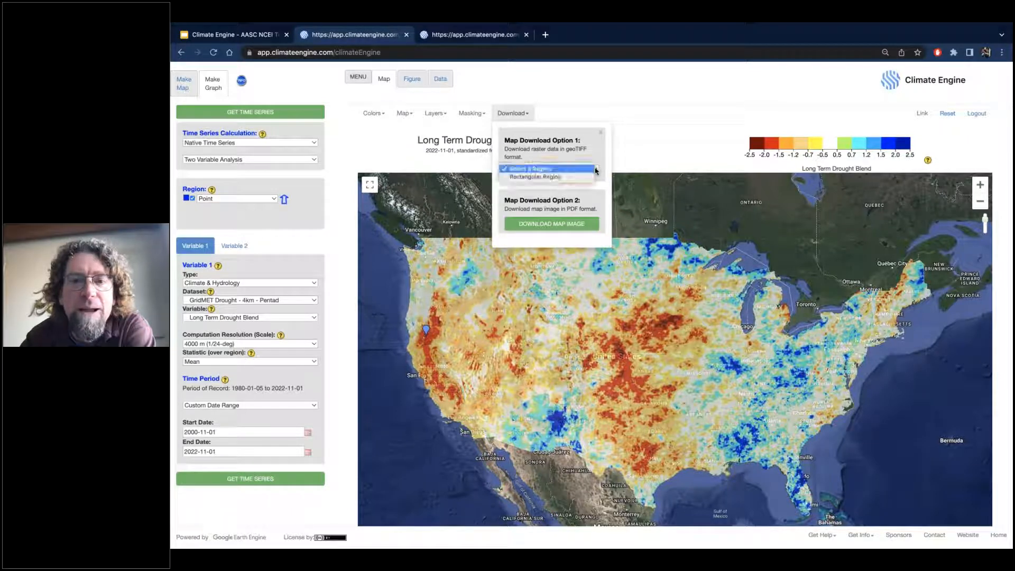
{"action": "left_click", "coordinate": [572, 177]}
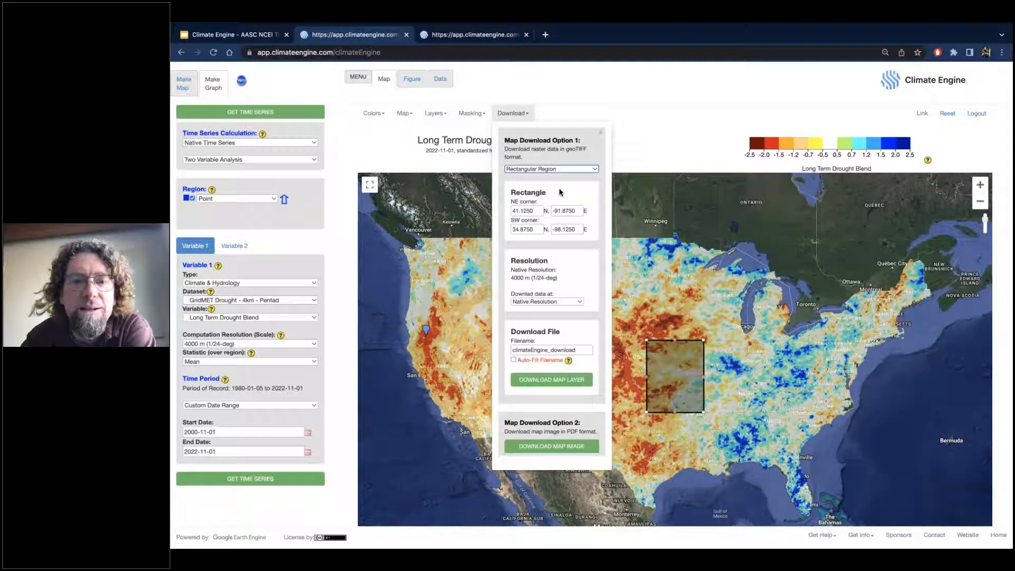
{"action": "left_click_drag", "start_coordinate": [686, 367], "coordinate": [661, 316]}
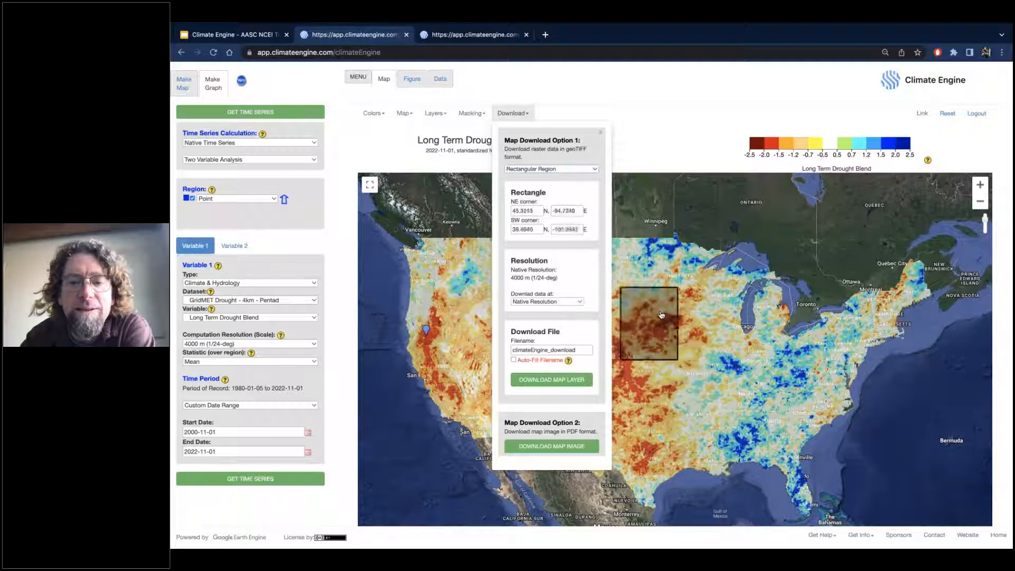
{"action": "left_click", "coordinate": [511, 113]}
{"action": "left_click", "coordinate": [513, 113]}
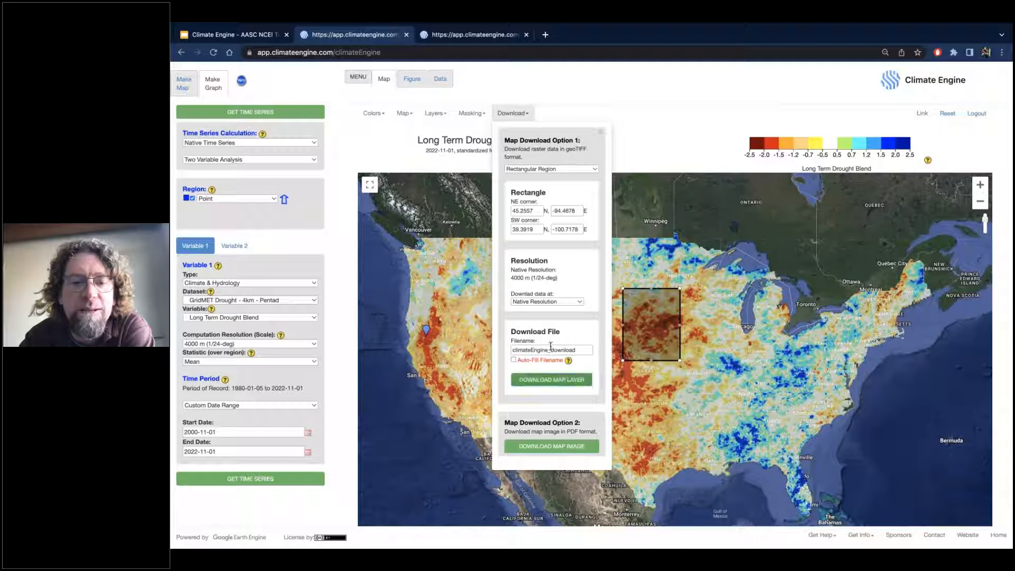
Download the rectangular map layer as climateEngine_download to the Downloads folder and close the download link dialog.
{"action": "left_click", "coordinate": [543, 386]}
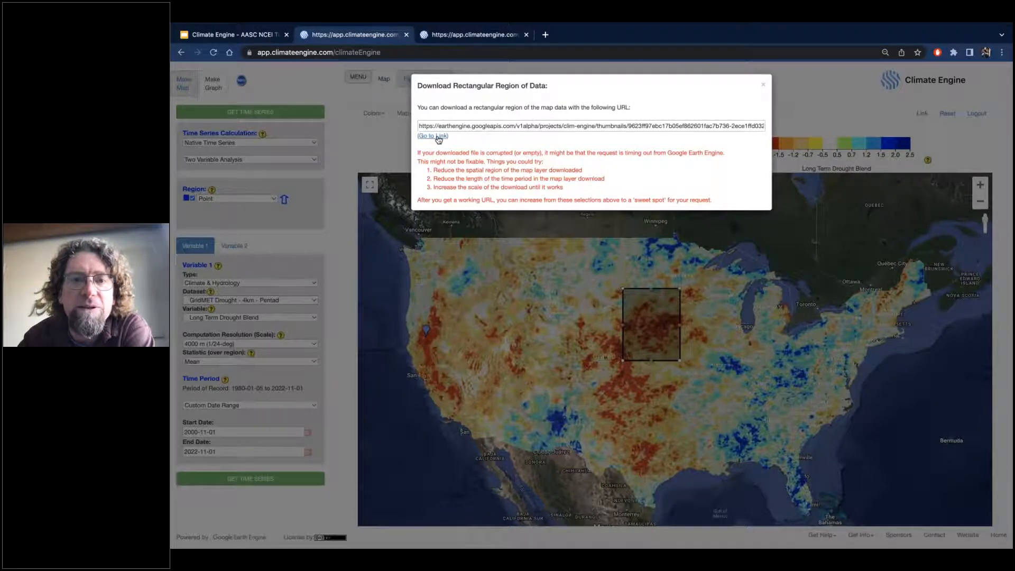
{"action": "left_click", "coordinate": [436, 137]}
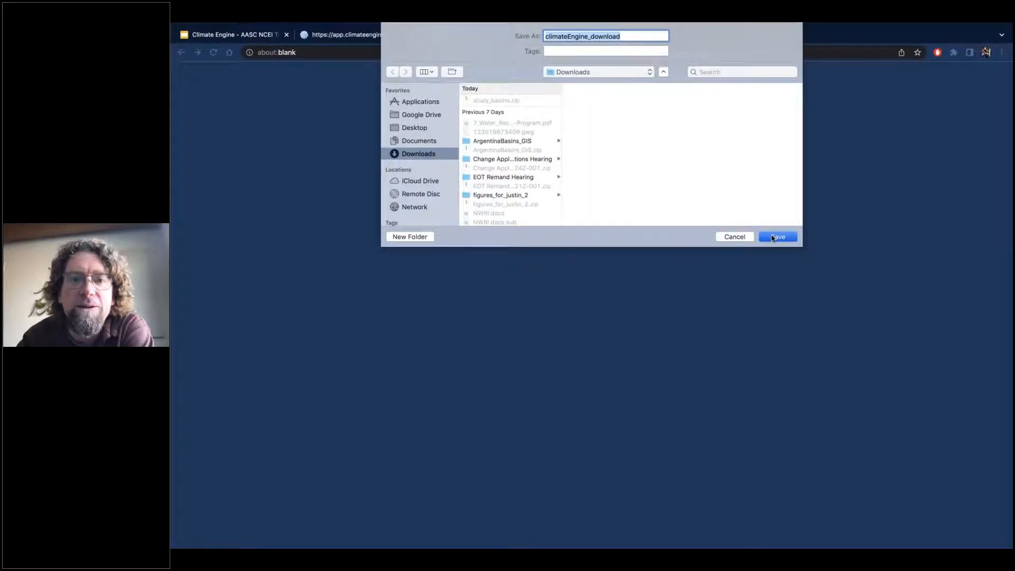
{"action": "left_click", "coordinate": [776, 237]}
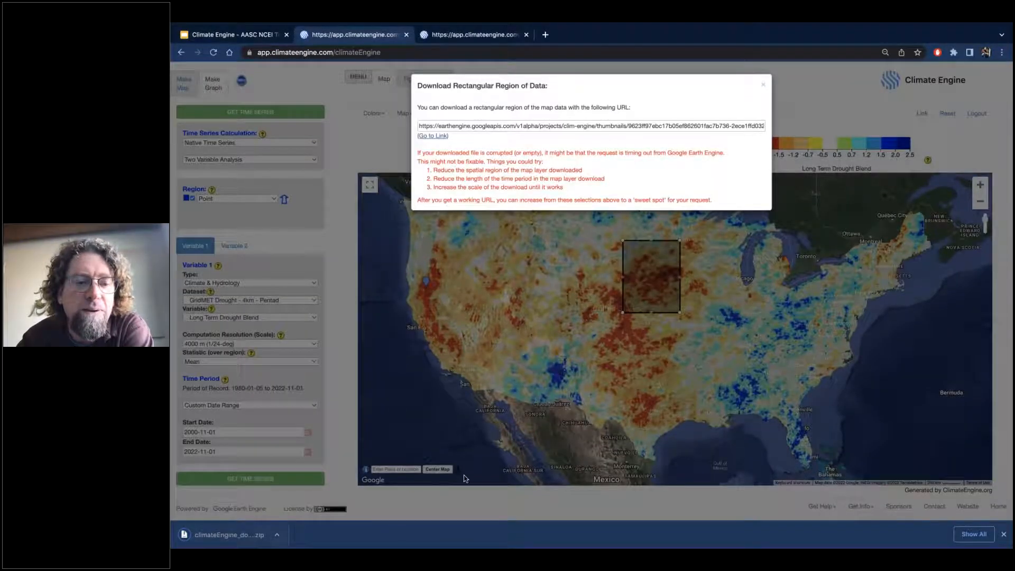
{"action": "left_click", "coordinate": [764, 85]}
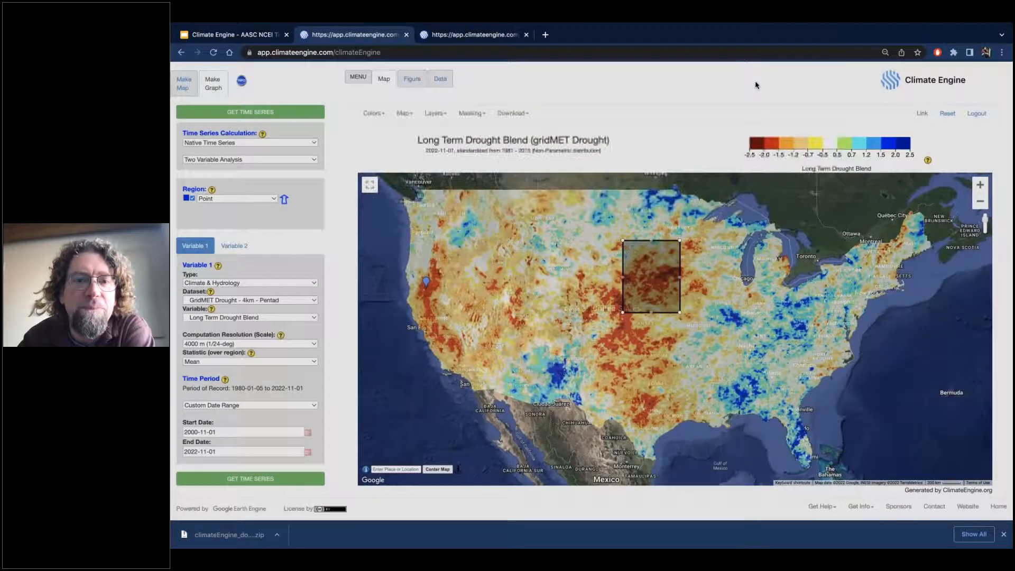
Check the demo topics slide, and set the map variable to GridMET - 4km - Daily precipitation with a Gamma-distribution standardized index.
{"action": "left_click", "coordinate": [241, 34]}
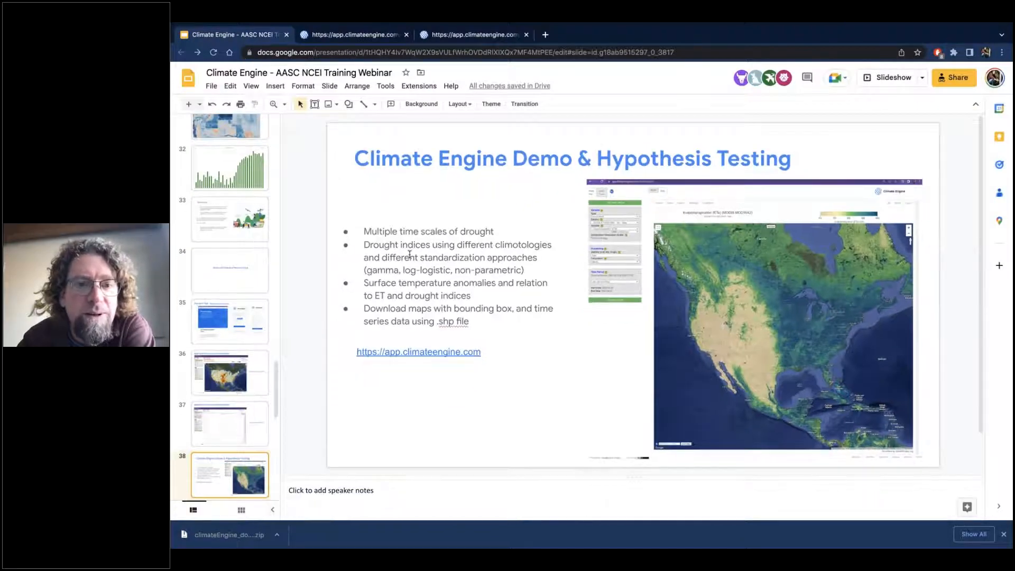
{"action": "left_click", "coordinate": [354, 35]}
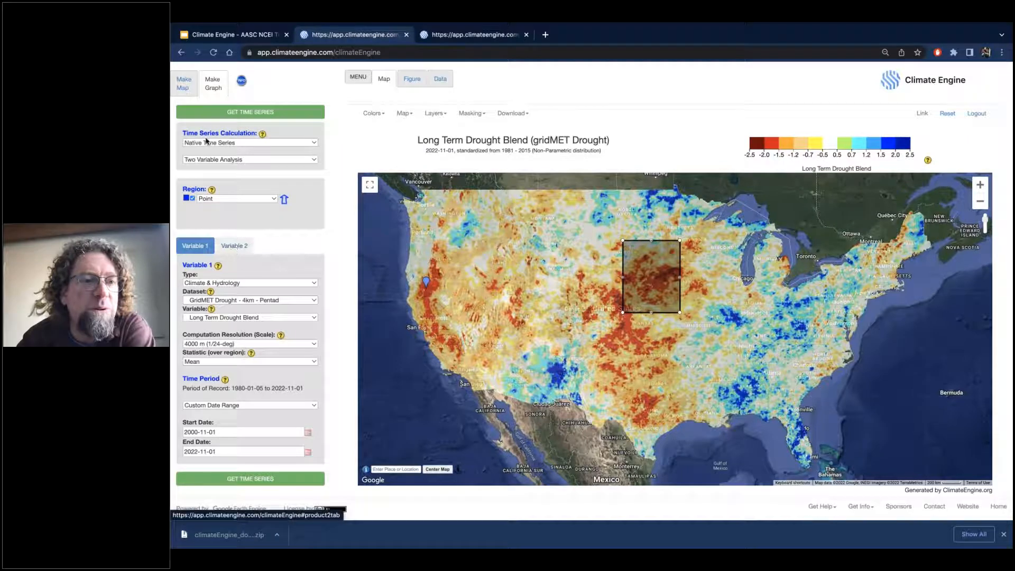
{"action": "left_click", "coordinate": [183, 84]}
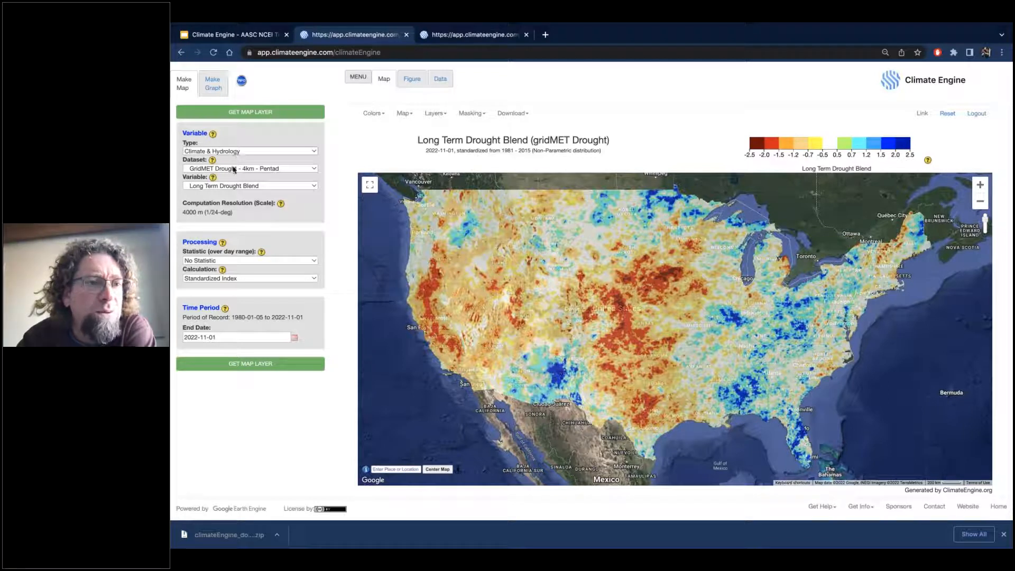
{"action": "left_click", "coordinate": [235, 168]}
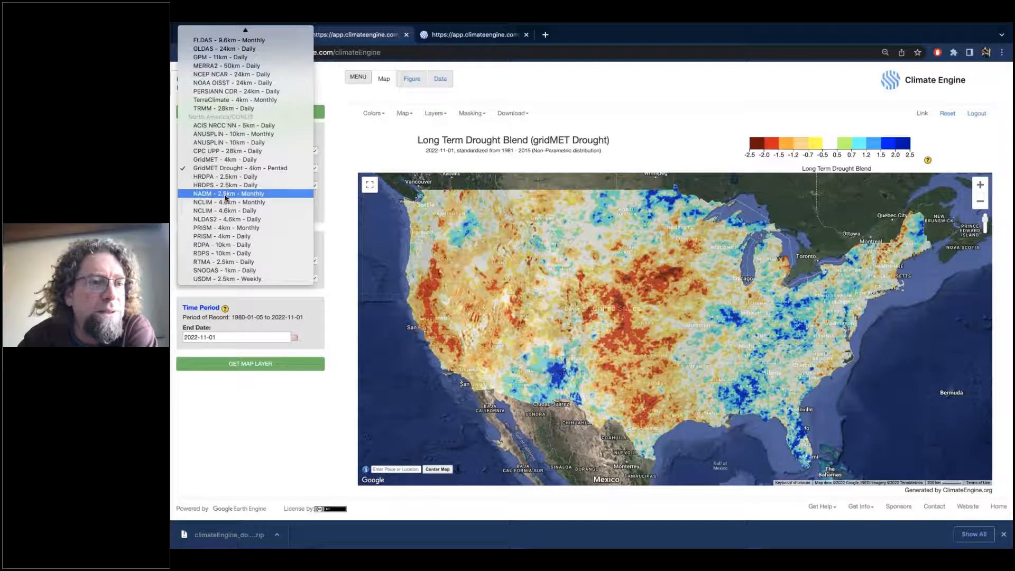
{"action": "left_click", "coordinate": [229, 166]}
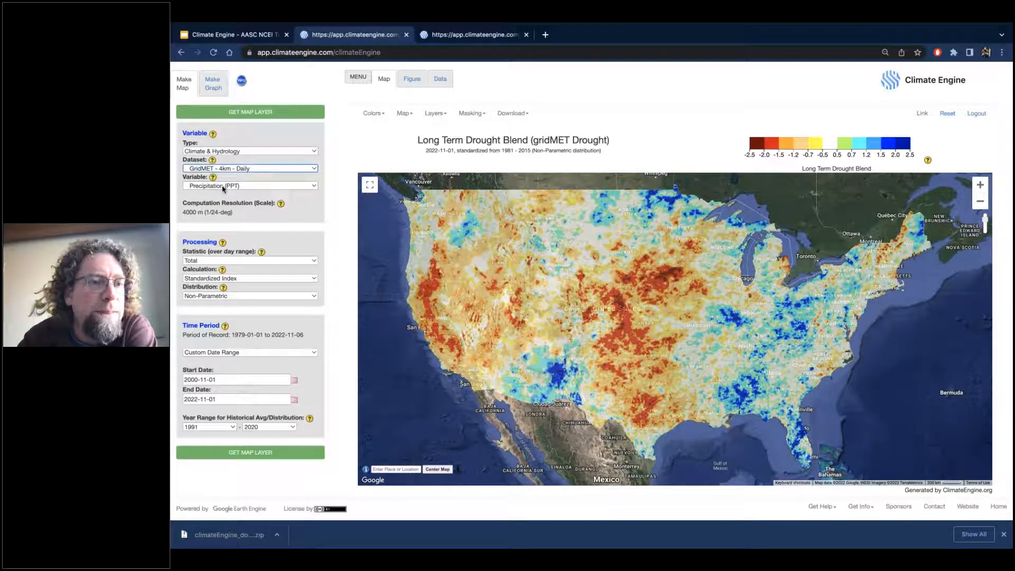
{"action": "left_click", "coordinate": [235, 297]}
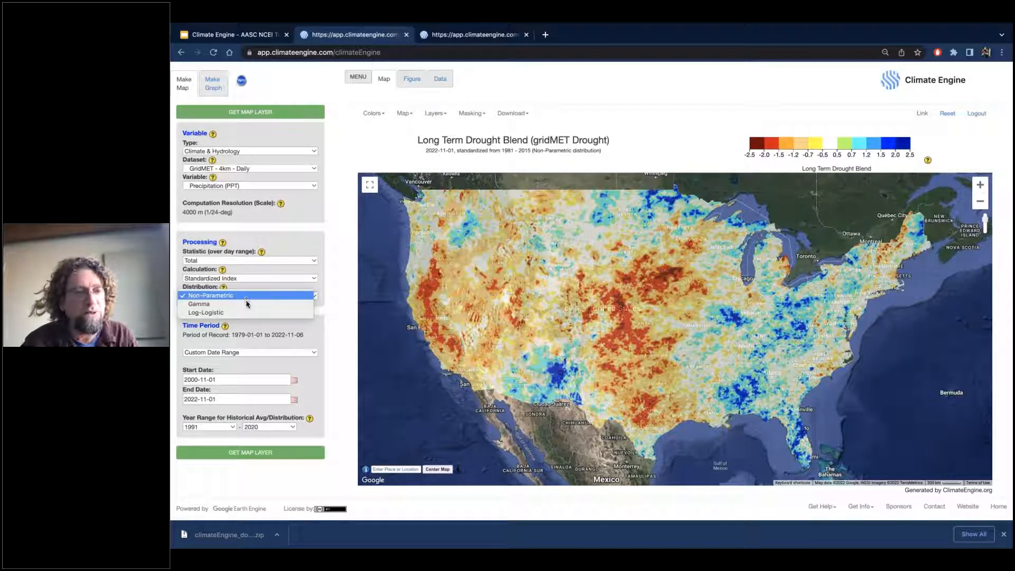
{"action": "left_click", "coordinate": [247, 299]}
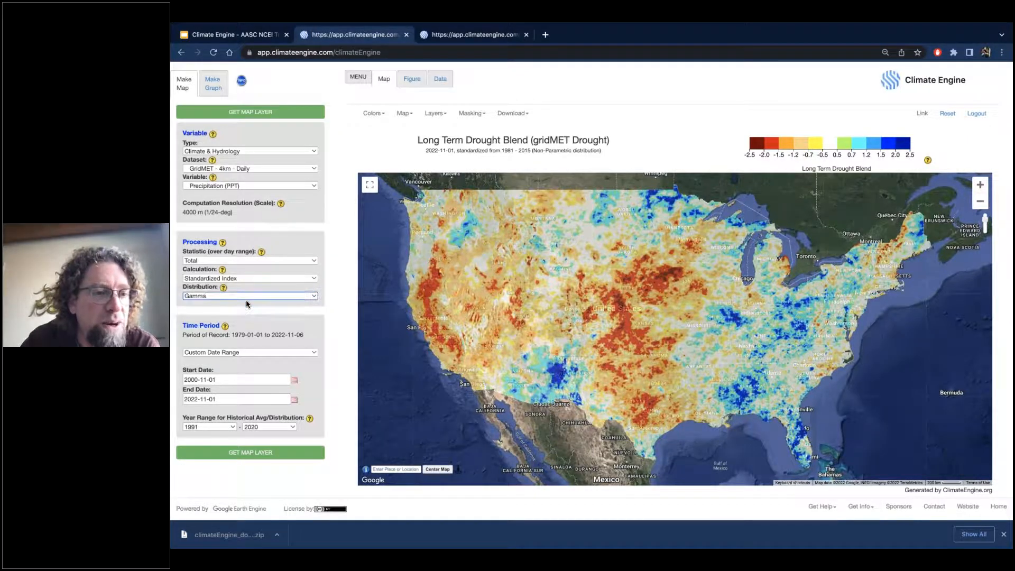
Generate the Gamma standardized precipitation map for the last 90 days of data and dismiss the browser's downloads bar.
{"action": "left_click", "coordinate": [242, 352]}
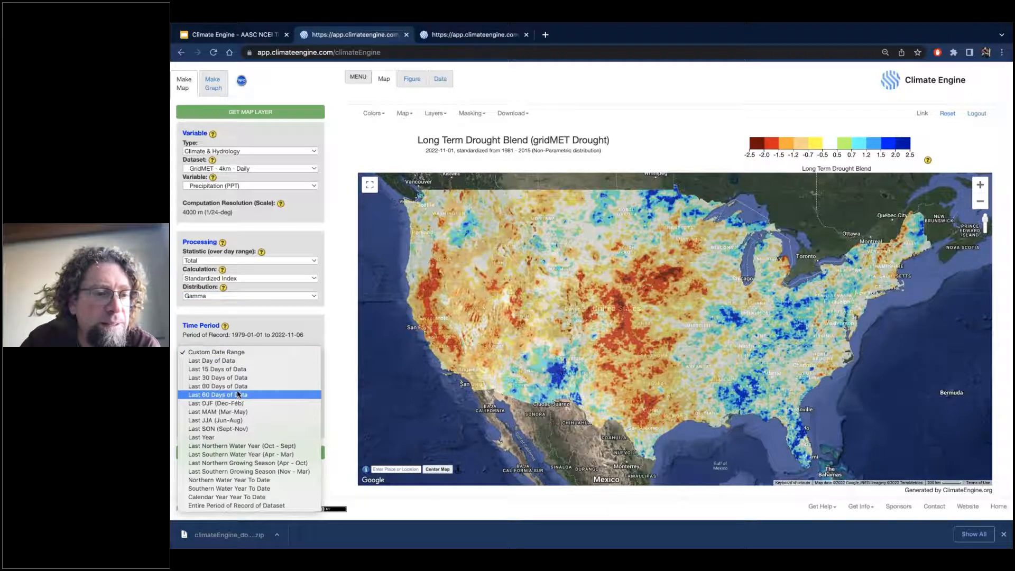
{"action": "left_click", "coordinate": [238, 394]}
{"action": "left_click", "coordinate": [250, 430]}
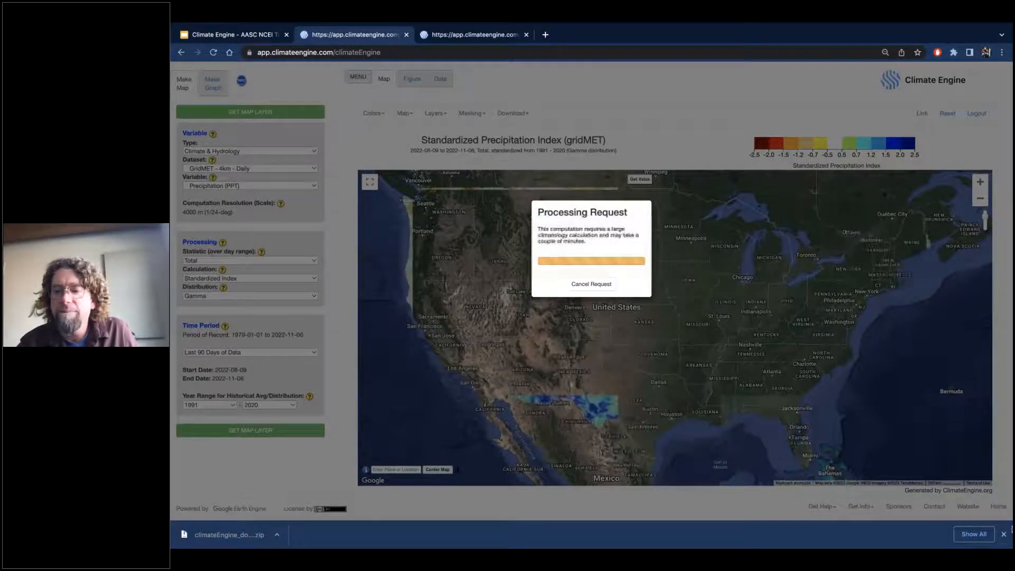
{"action": "left_click", "coordinate": [1003, 535]}
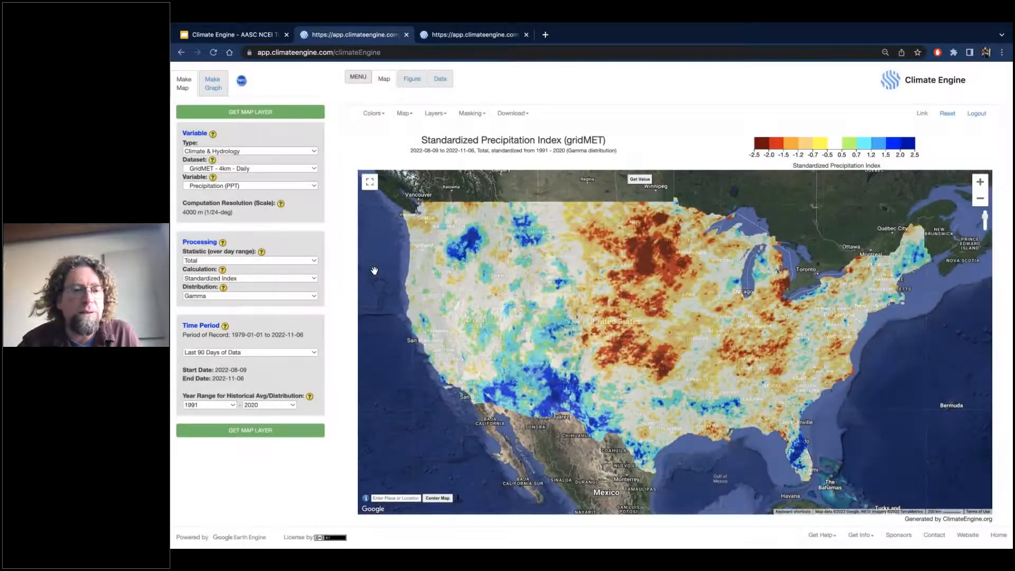
Copy the short share link of the Gamma standardized precipitation map and load it in a new browser tab.
{"action": "left_click", "coordinate": [234, 297]}
{"action": "key", "text": "Escape"}
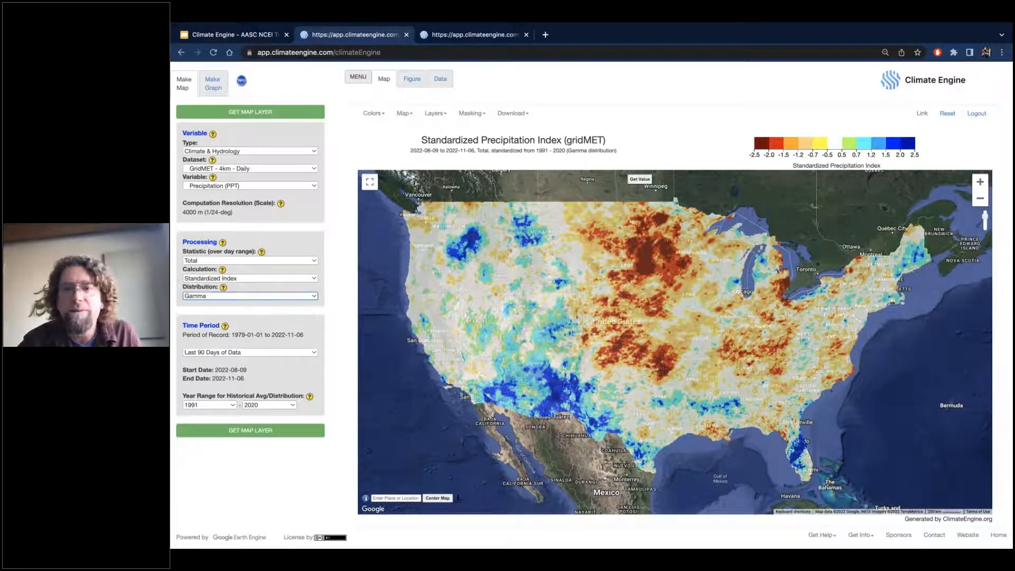
{"action": "left_click", "coordinate": [922, 114]}
{"action": "left_click", "coordinate": [541, 145]}
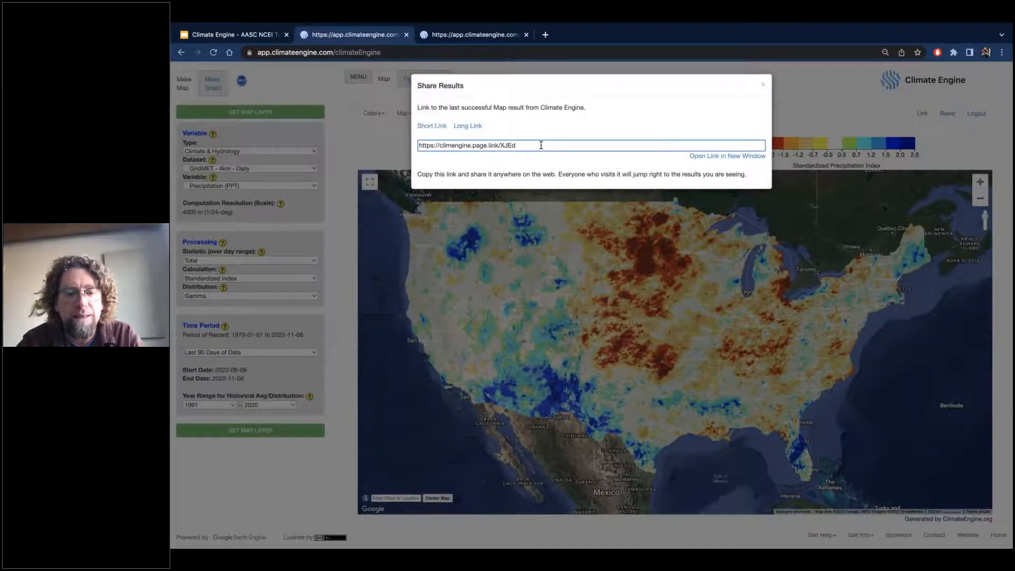
{"action": "key", "text": "ctrl+a"}
{"action": "key", "text": "ctrl+c"}
{"action": "left_click", "coordinate": [462, 35]}
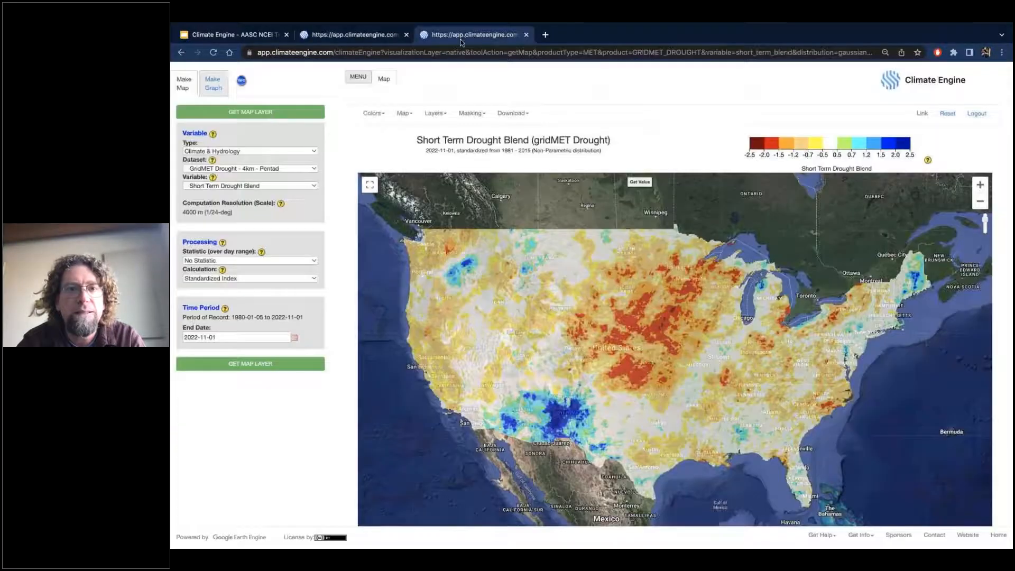
{"action": "left_click", "coordinate": [545, 34]}
{"action": "key", "text": "ctrl+v"}
{"action": "key", "text": "Return"}
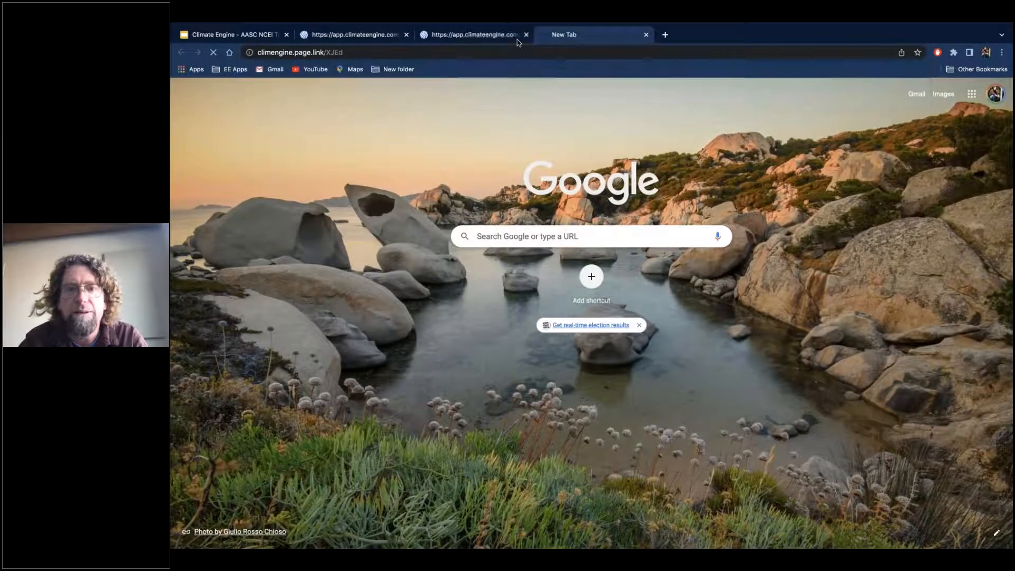
Close the Short Term Drought Blend tab and dismiss the share dialog on the original map tab.
{"action": "left_click", "coordinate": [526, 34]}
{"action": "left_click", "coordinate": [350, 38]}
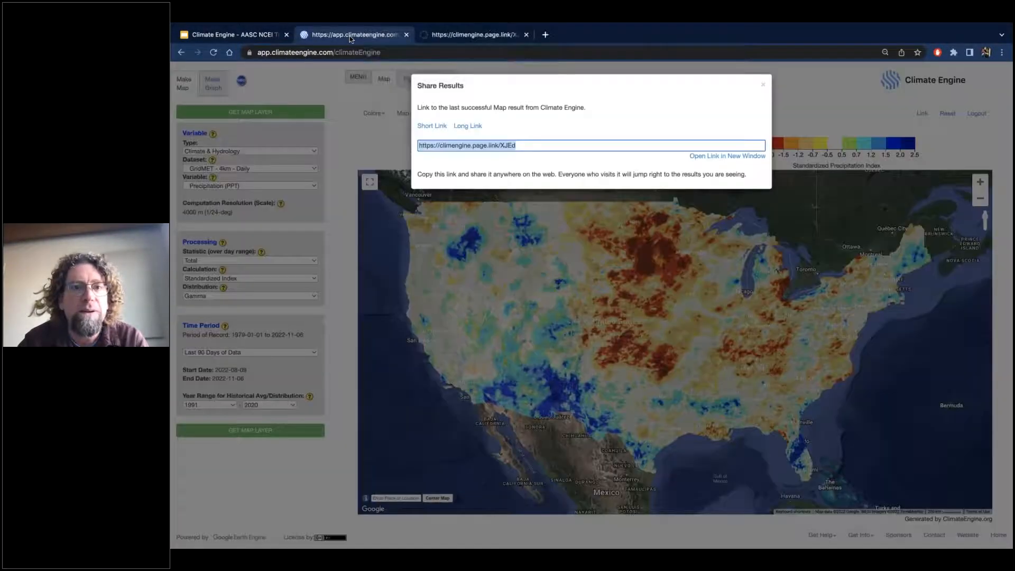
{"action": "left_click", "coordinate": [763, 85]}
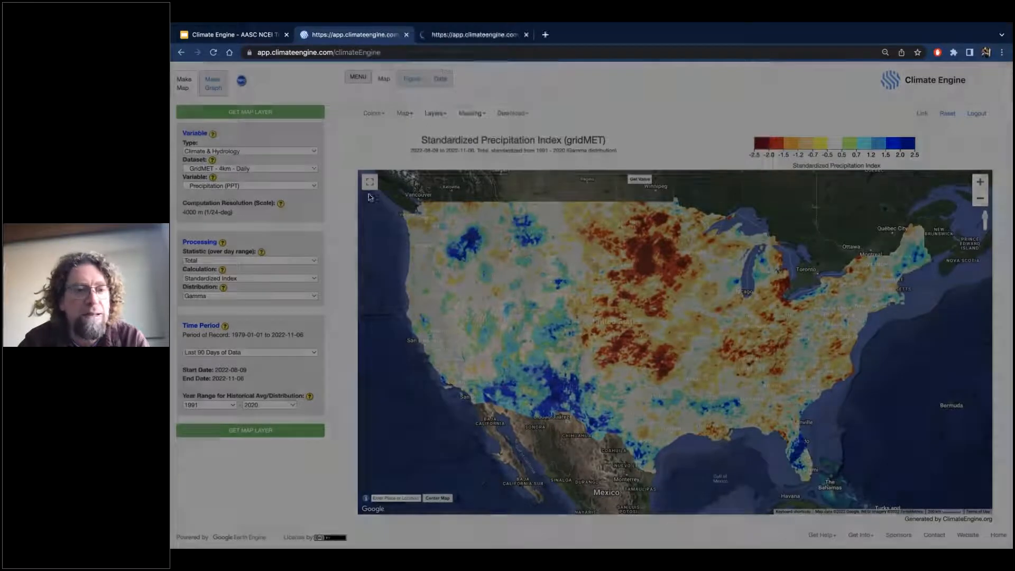
Change the distribution to Log-Logistic and regenerate the 90-day standardized precipitation map.
{"action": "left_click", "coordinate": [225, 294]}
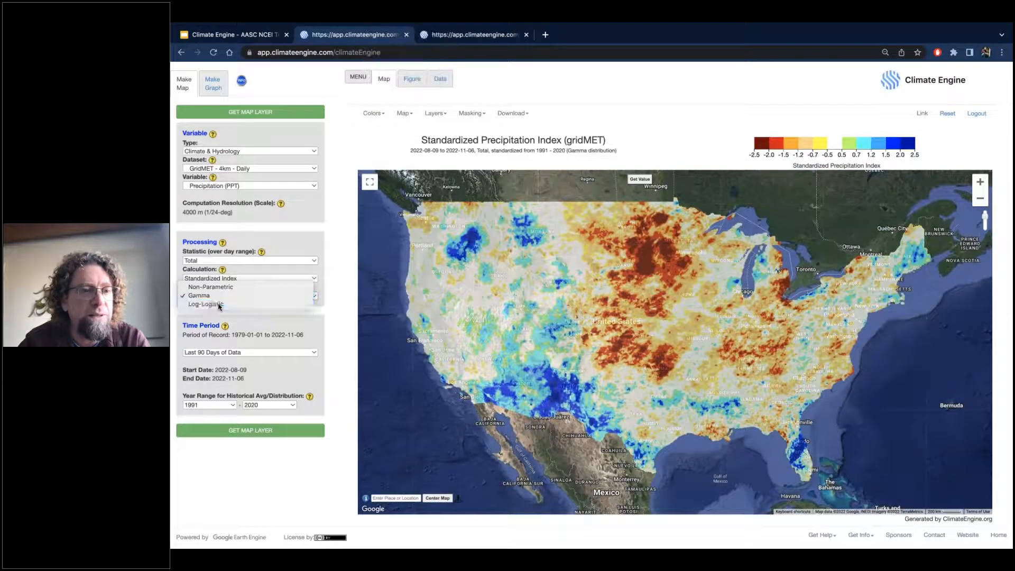
{"action": "left_click", "coordinate": [209, 287]}
{"action": "left_click", "coordinate": [229, 431]}
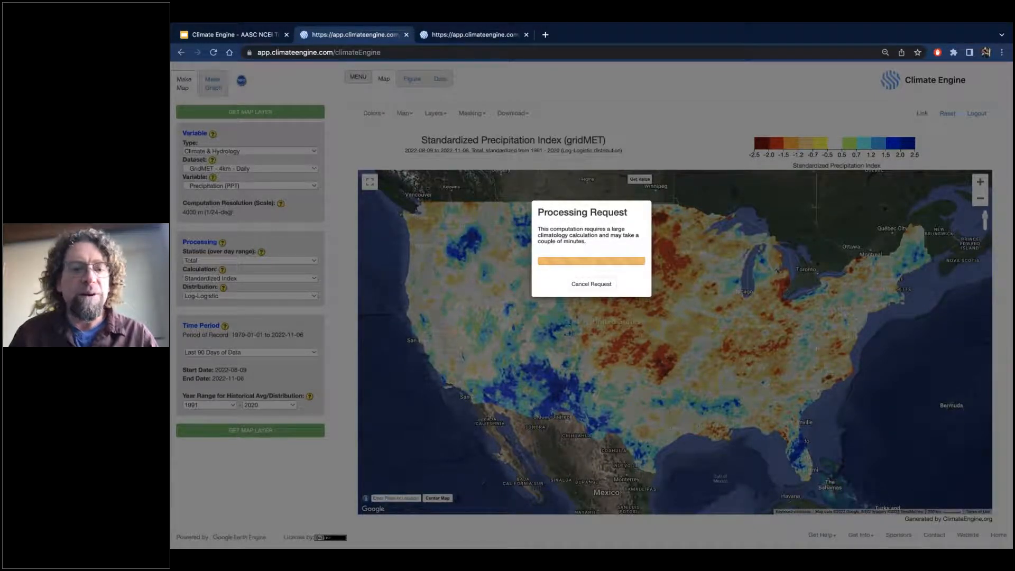
{"action": "left_click", "coordinate": [591, 284]}
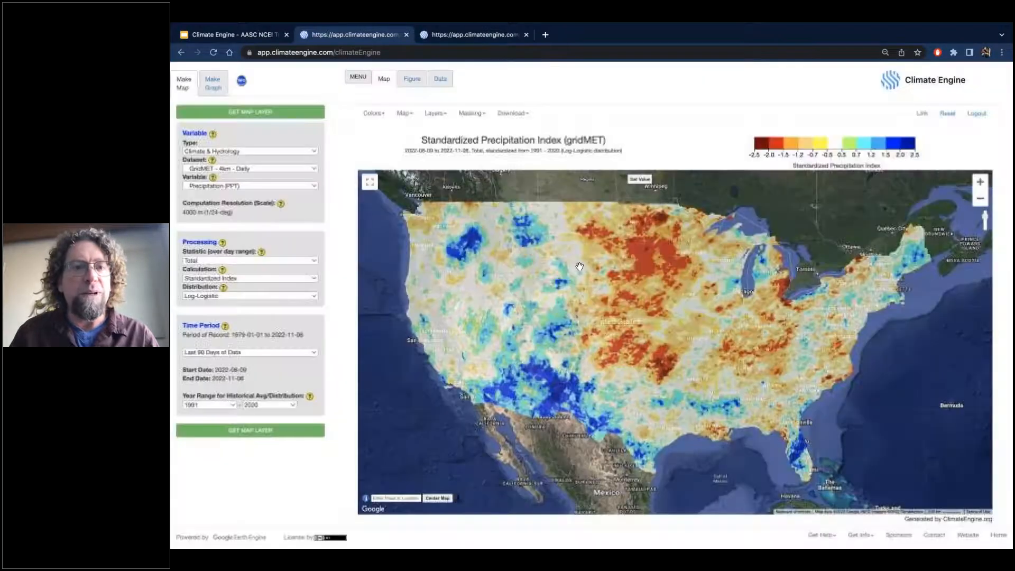
Compare the Log-Logistic and Gamma standardized precipitation maps by alternating between their two browser tabs.
{"action": "left_click", "coordinate": [466, 35]}
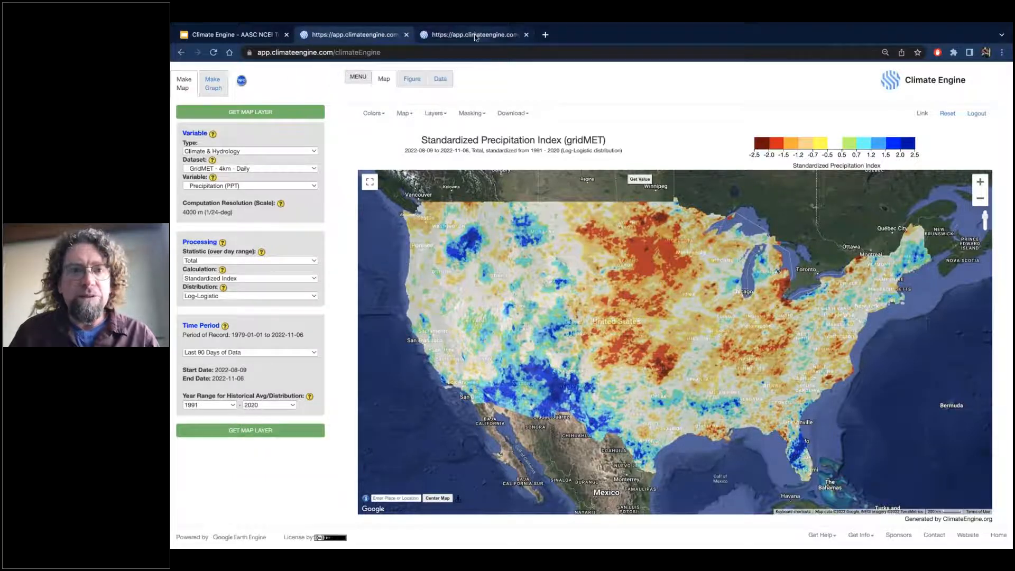
{"action": "left_click", "coordinate": [365, 37]}
{"action": "left_click", "coordinate": [471, 35]}
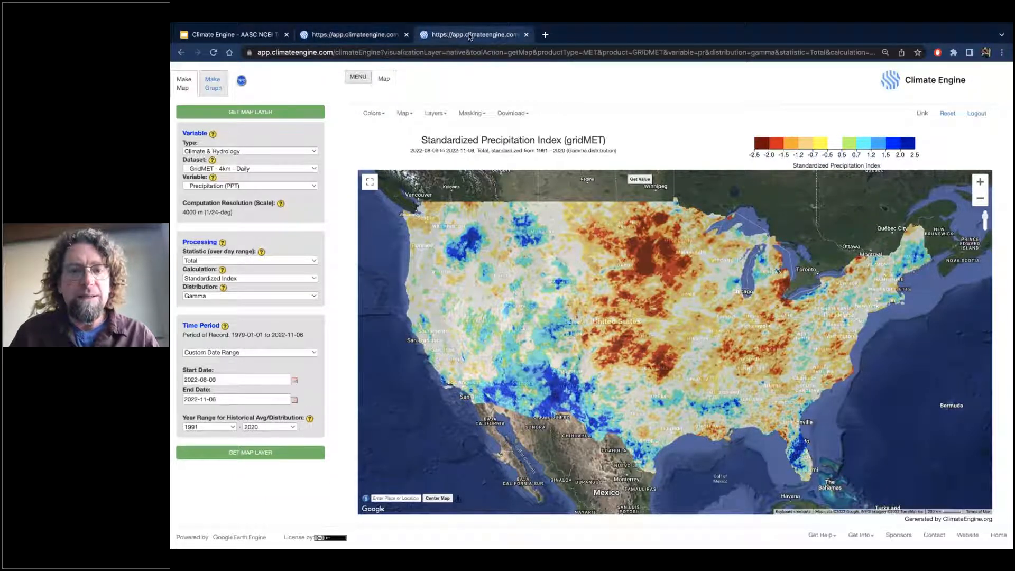
{"action": "left_click", "coordinate": [372, 35]}
{"action": "left_click", "coordinate": [487, 36]}
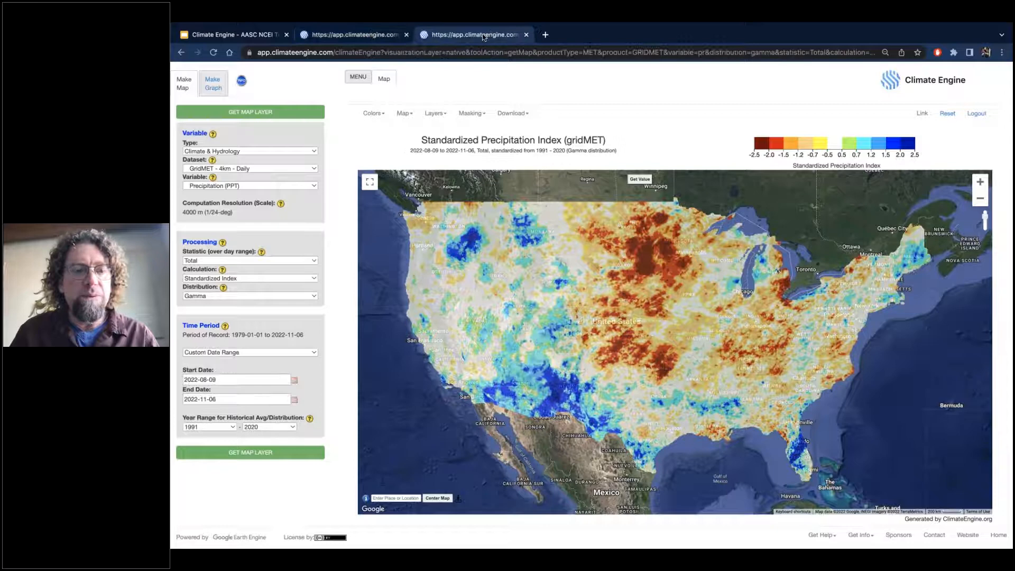
{"action": "left_click", "coordinate": [344, 41]}
{"action": "left_click", "coordinate": [486, 36]}
{"action": "left_click", "coordinate": [364, 38]}
{"action": "left_click", "coordinate": [461, 32]}
{"action": "left_click", "coordinate": [355, 36]}
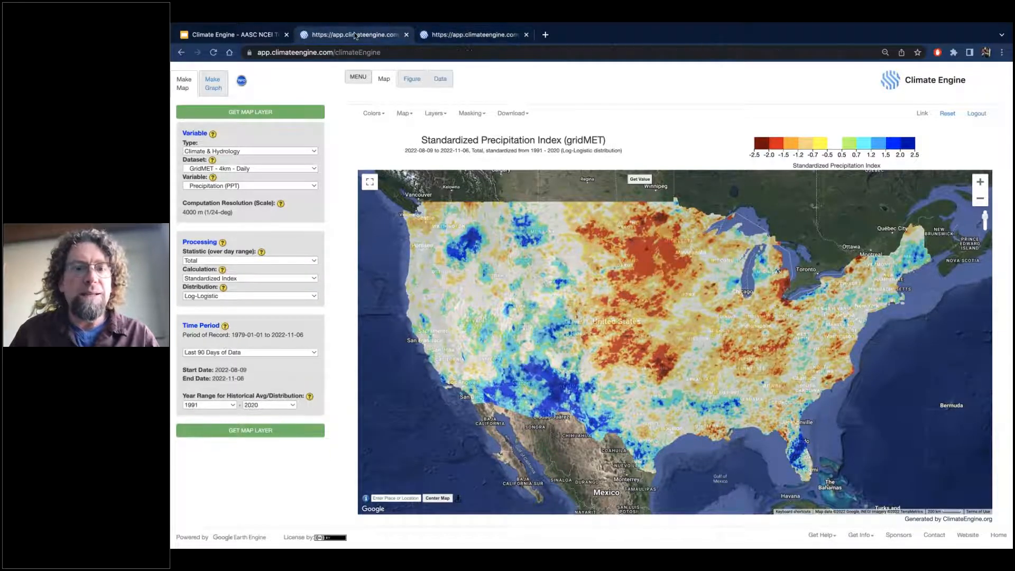
Check the Gamma standardized precipitation map once more and return to the Log-Logistic map.
{"action": "left_click", "coordinate": [472, 35]}
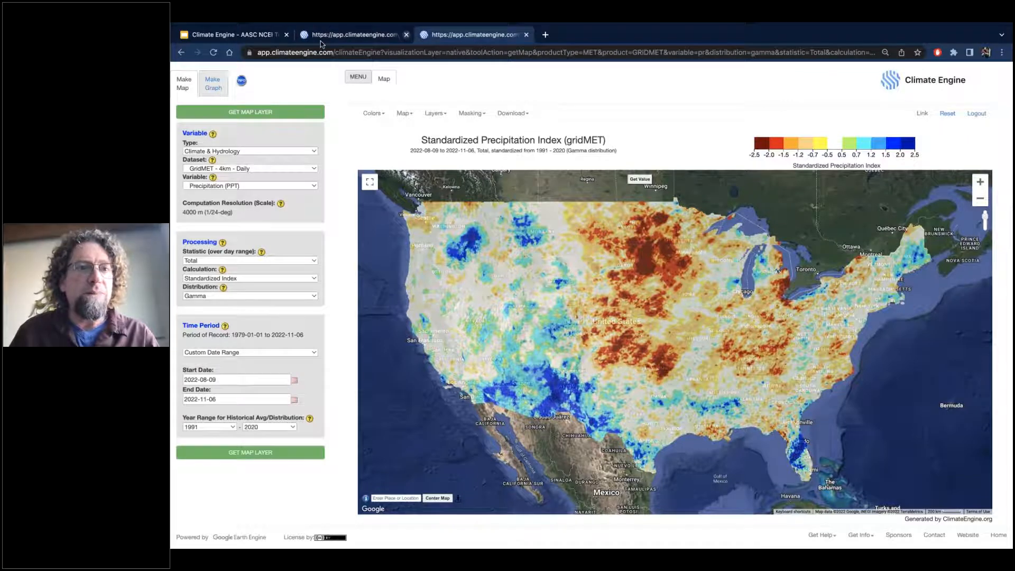
{"action": "left_click", "coordinate": [342, 40]}
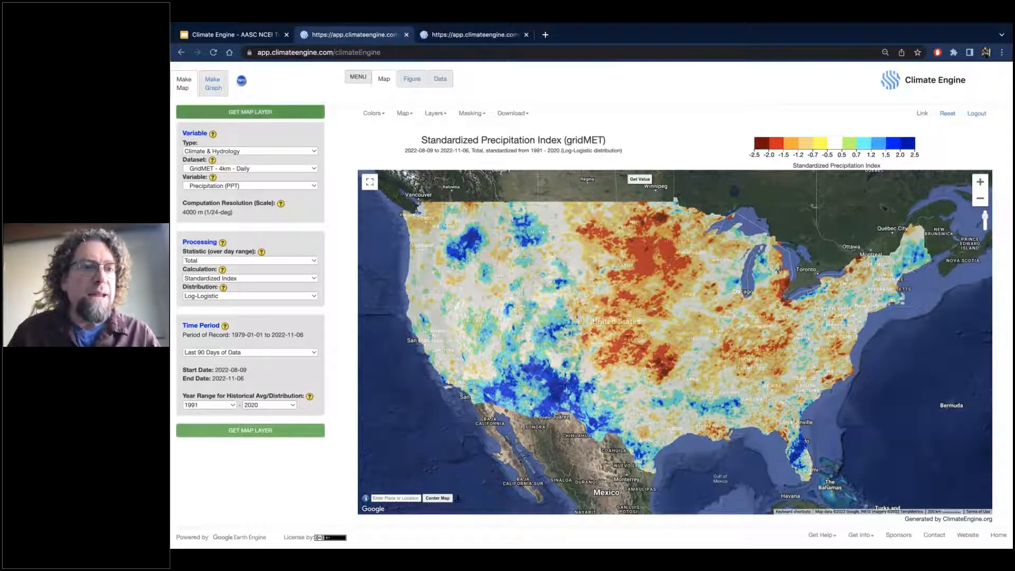
Switch to graph making and upload study_basins.zip as the custom polygon shapefile for the region.
{"action": "left_click", "coordinate": [214, 89]}
{"action": "left_click", "coordinate": [238, 199]}
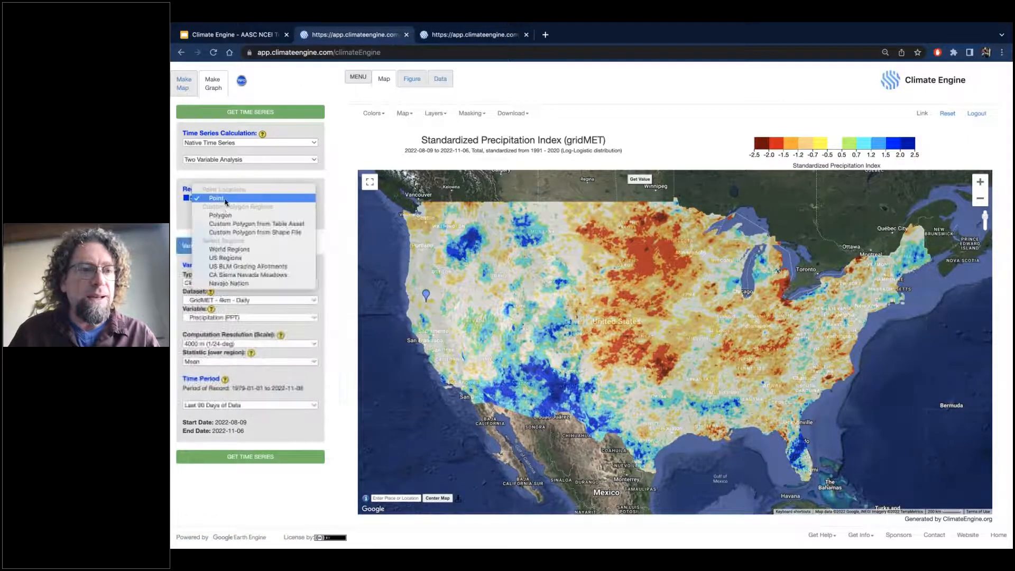
{"action": "left_click", "coordinate": [237, 233]}
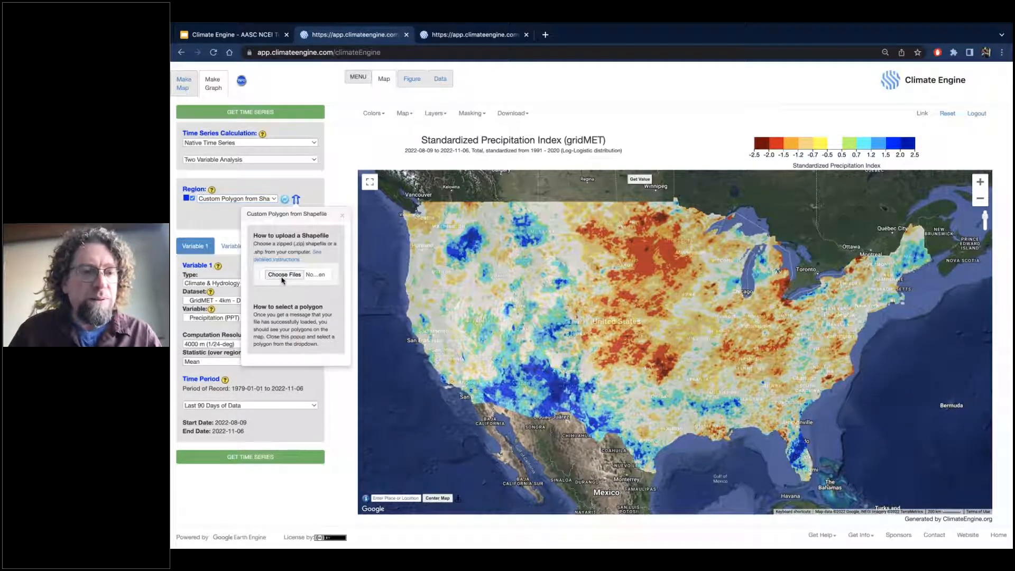
{"action": "left_click", "coordinate": [283, 275]}
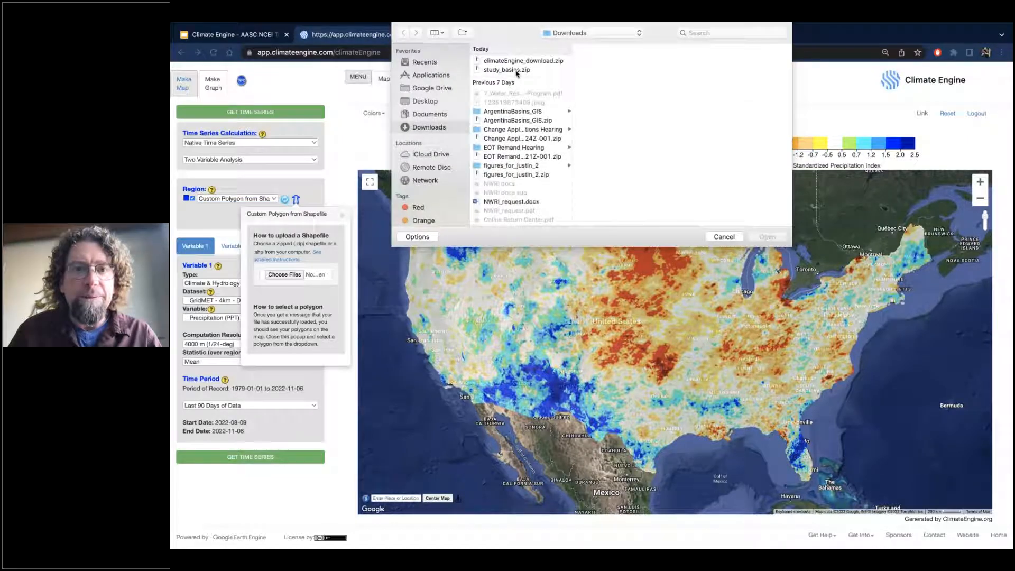
{"action": "left_click", "coordinate": [516, 70]}
{"action": "left_click", "coordinate": [767, 238]}
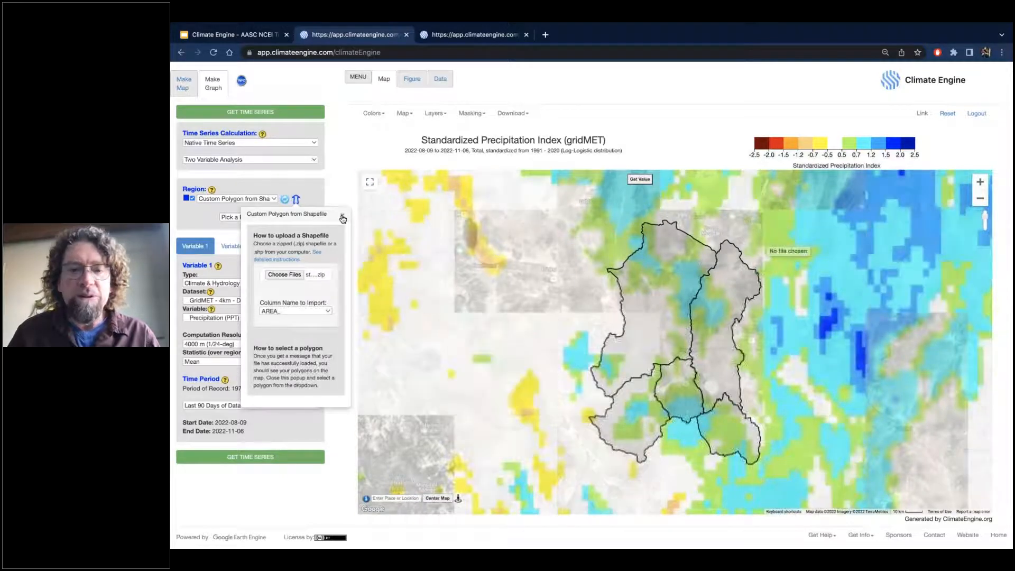
Import the shapefile's HYD_AREA_N column as polygon names and select Clayton Valley as the region.
{"action": "left_click", "coordinate": [300, 312]}
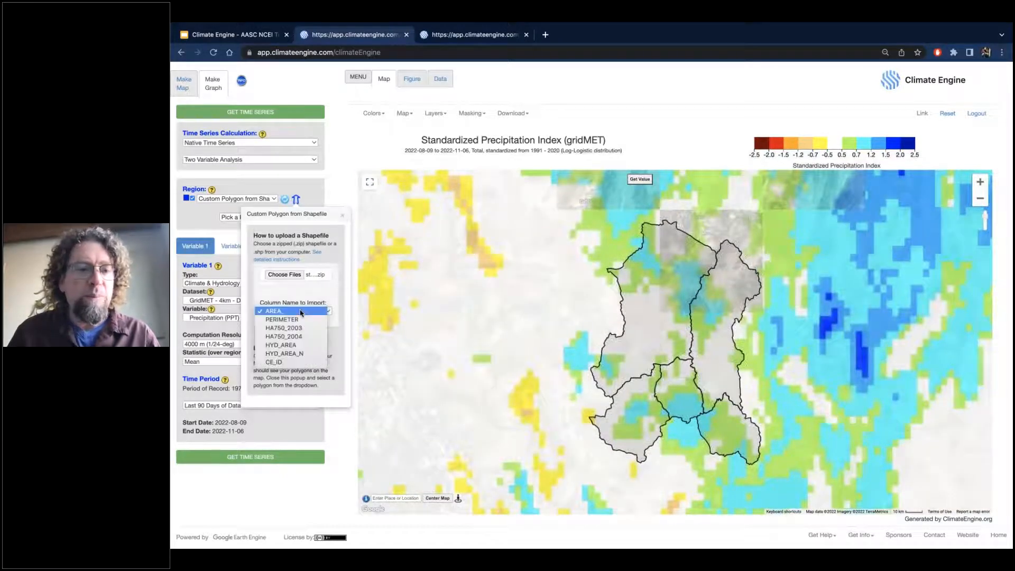
{"action": "left_click", "coordinate": [297, 354]}
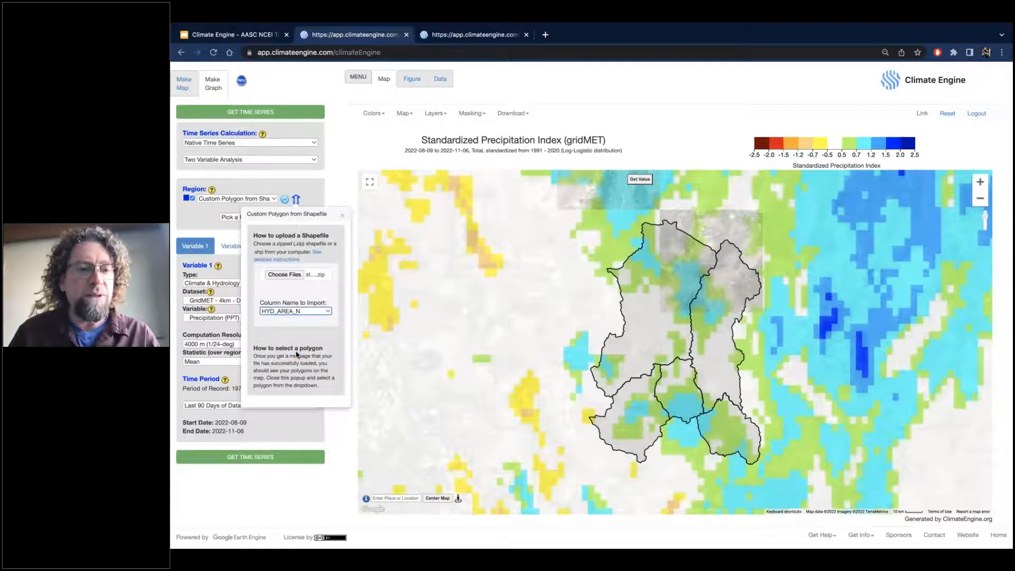
{"action": "left_click", "coordinate": [342, 215]}
{"action": "left_click", "coordinate": [262, 219]}
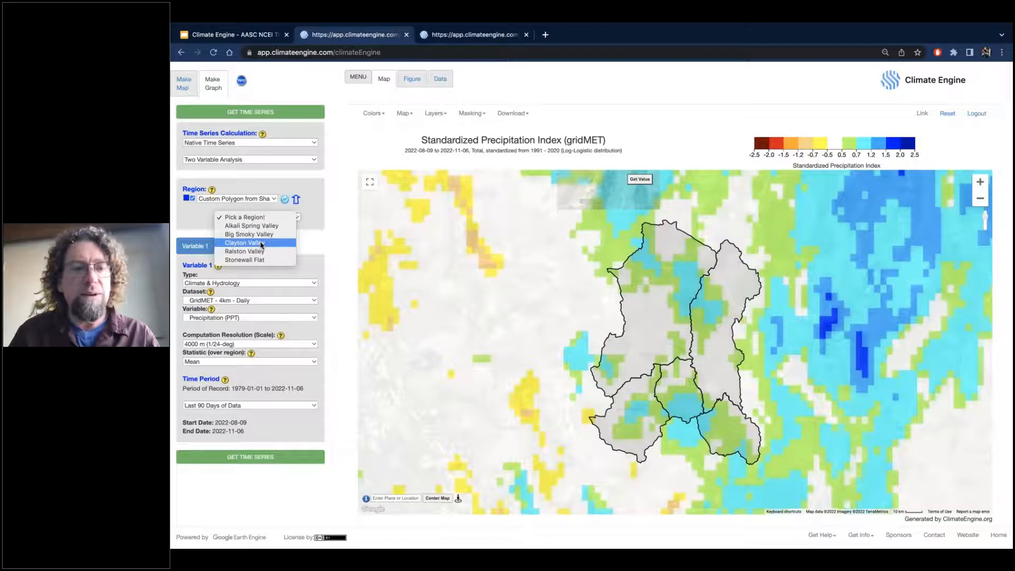
{"action": "left_click", "coordinate": [261, 242]}
{"action": "mouse_move", "coordinate": [986, 232]}
{"action": "left_mouse_down"}
{"action": "mouse_move", "coordinate": [985, 216]}
{"action": "mouse_move", "coordinate": [984, 228]}
{"action": "left_mouse_up"}
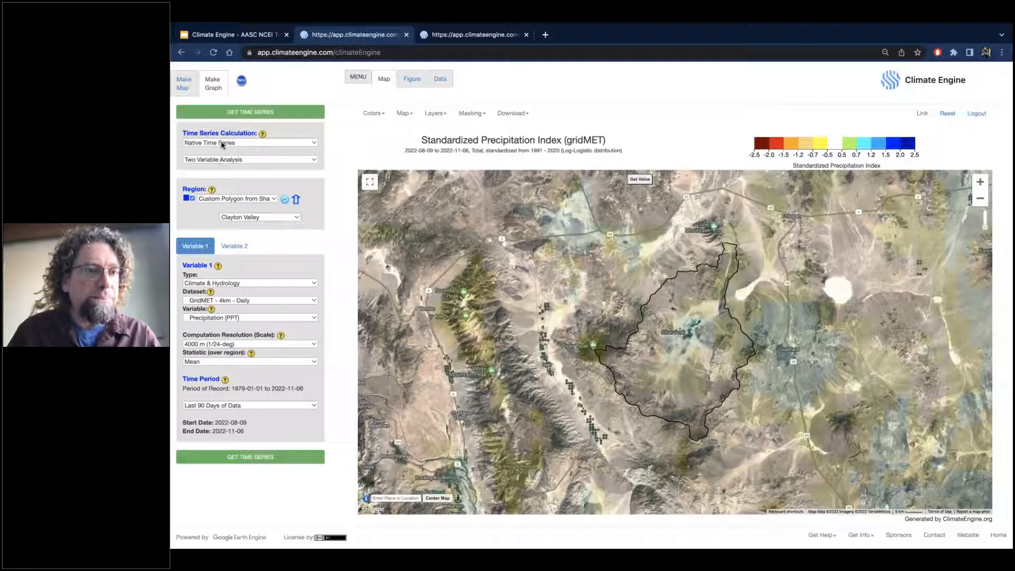
Configure the graph as a One Variable Analysis with the Summary Time Series calculation.
{"action": "left_click", "coordinate": [215, 160]}
{"action": "left_click", "coordinate": [217, 151]}
{"action": "left_click", "coordinate": [218, 146]}
{"action": "left_click", "coordinate": [219, 151]}
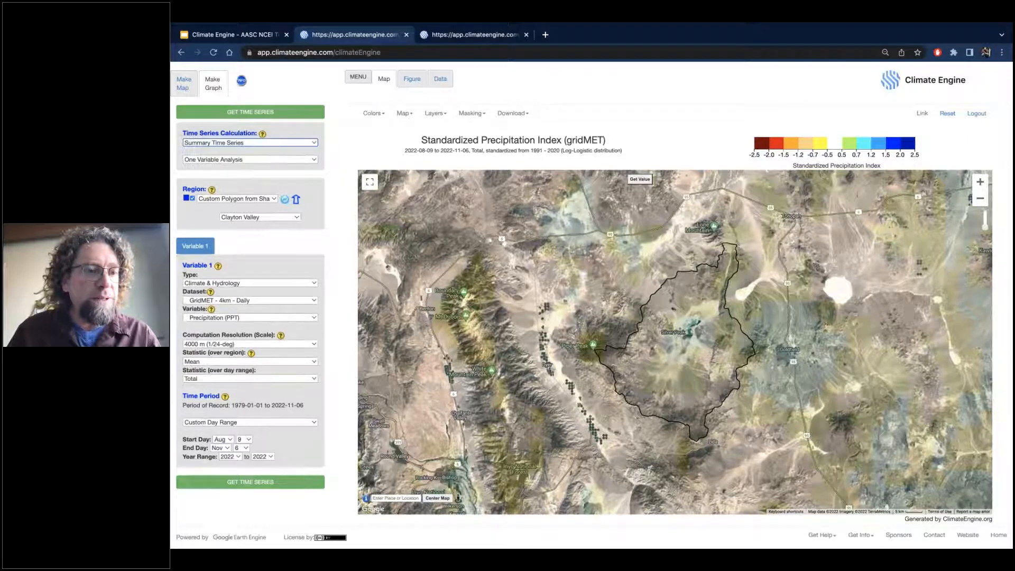
Set the time period to Northern Water Year (Oct - Sept) and generate the Clayton Valley total precipitation time series.
{"action": "left_click", "coordinate": [229, 423]}
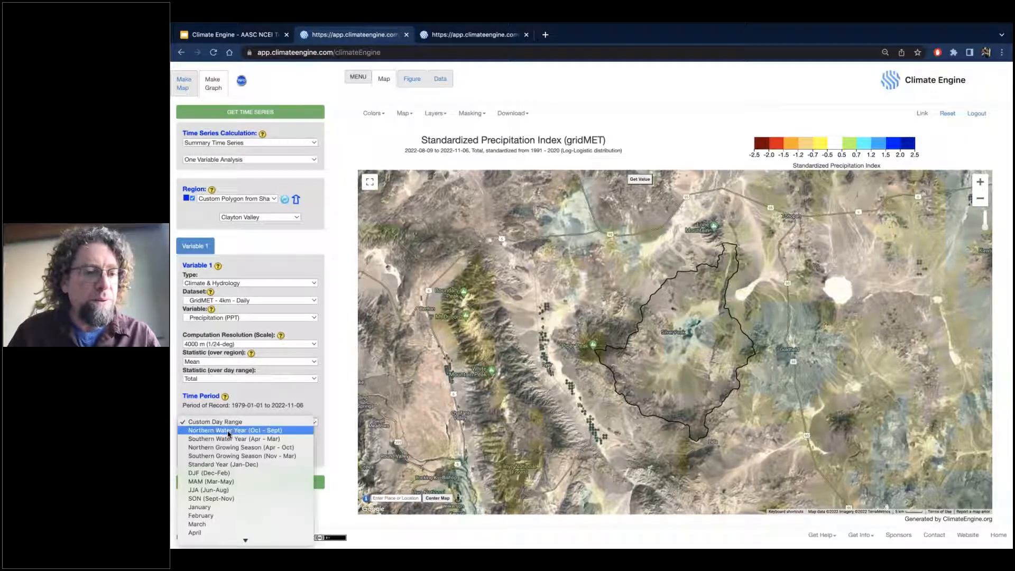
{"action": "left_click", "coordinate": [229, 431]}
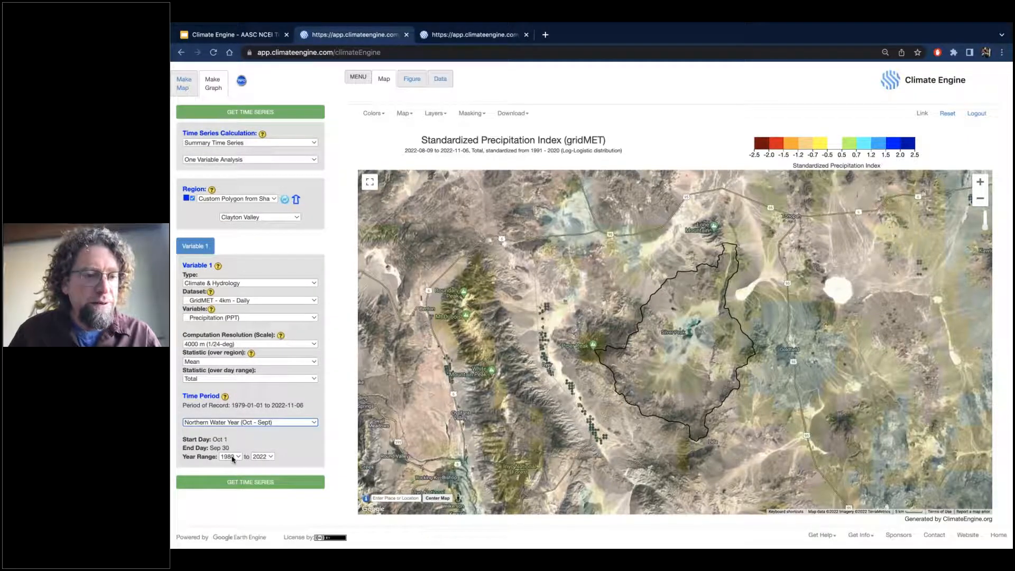
{"action": "left_click", "coordinate": [280, 485]}
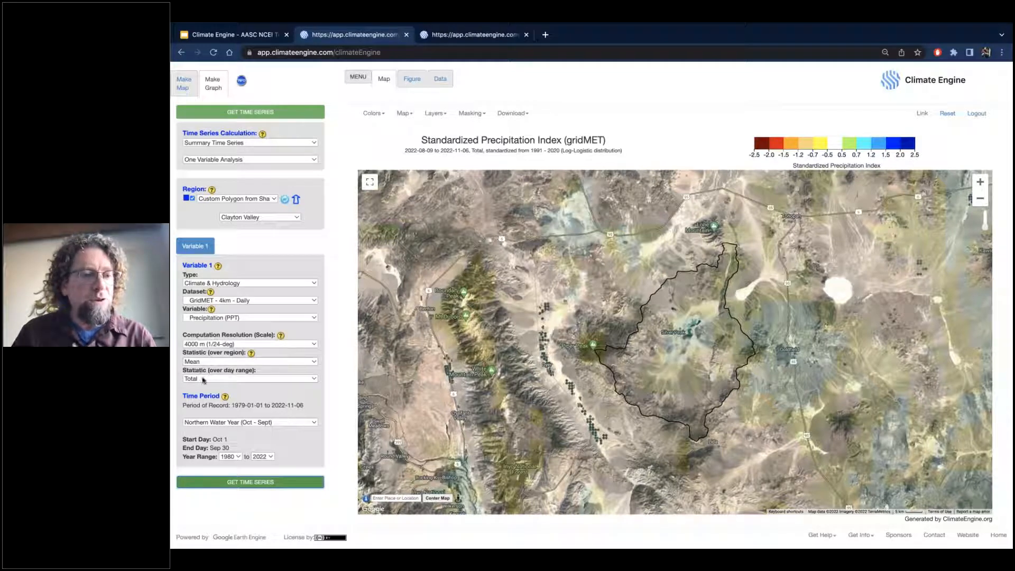
{"action": "left_click", "coordinate": [277, 483]}
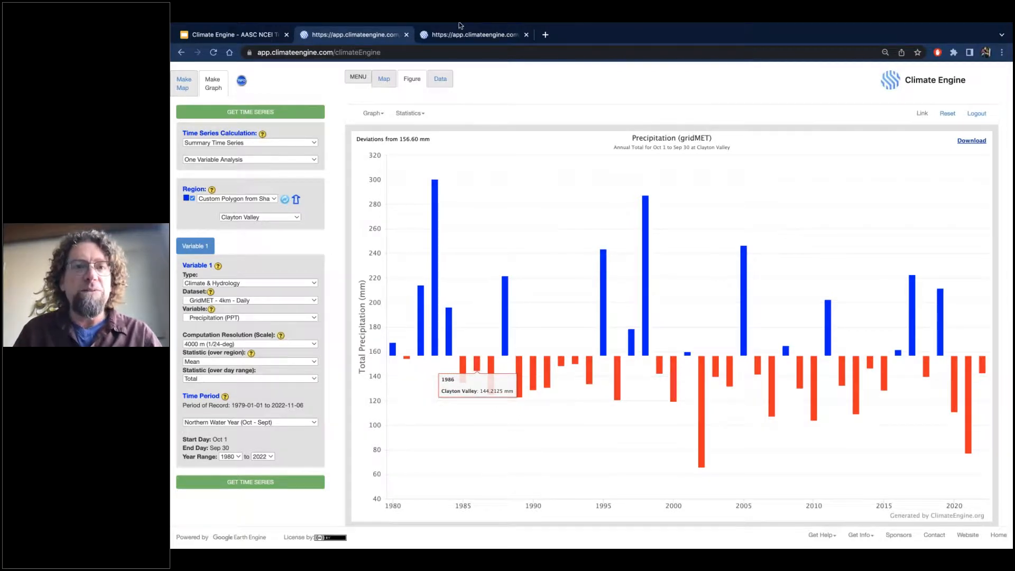
{"action": "mouse_move", "coordinate": [459, 22]}
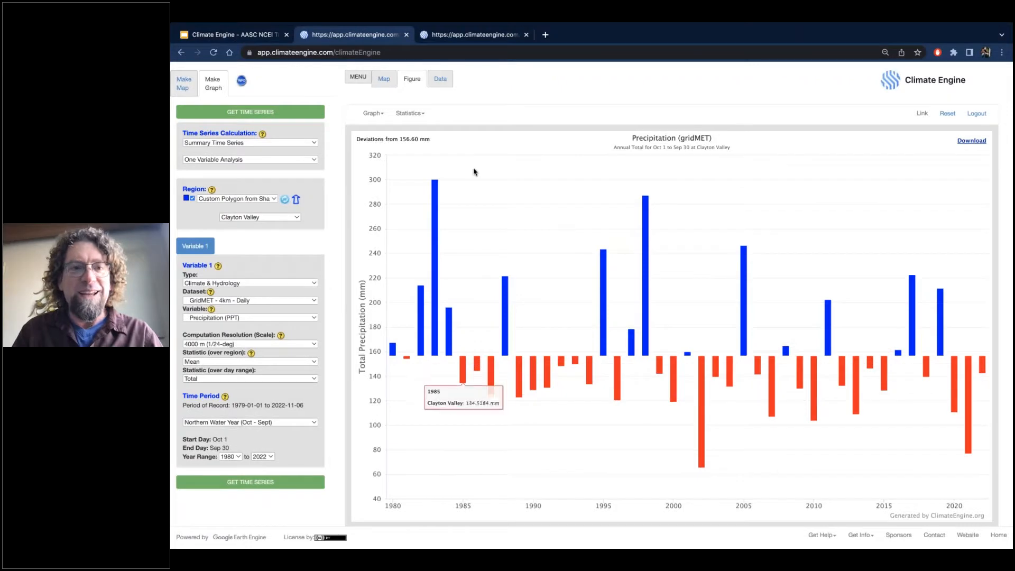
{"action": "mouse_move", "coordinate": [202, 22]}
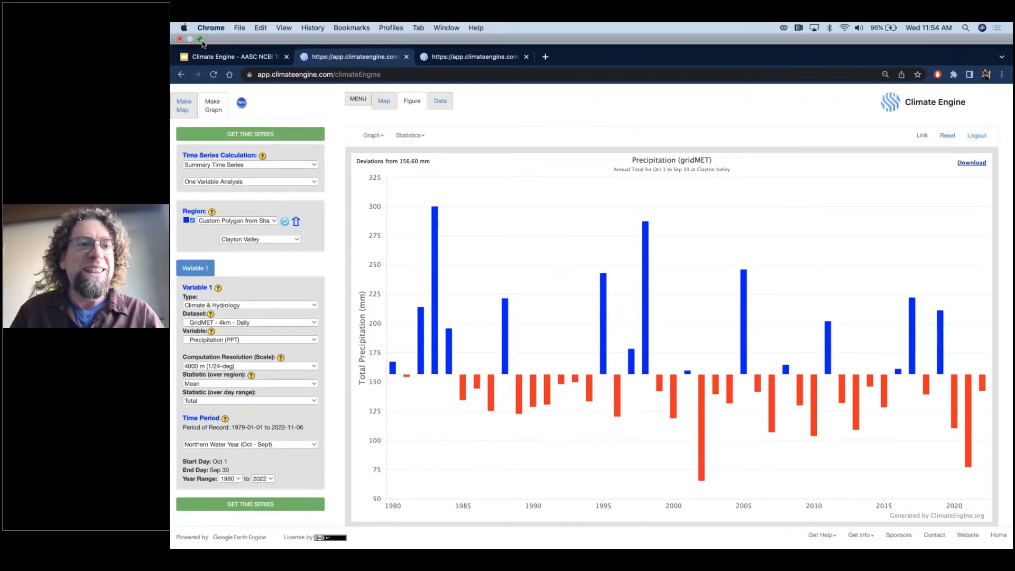